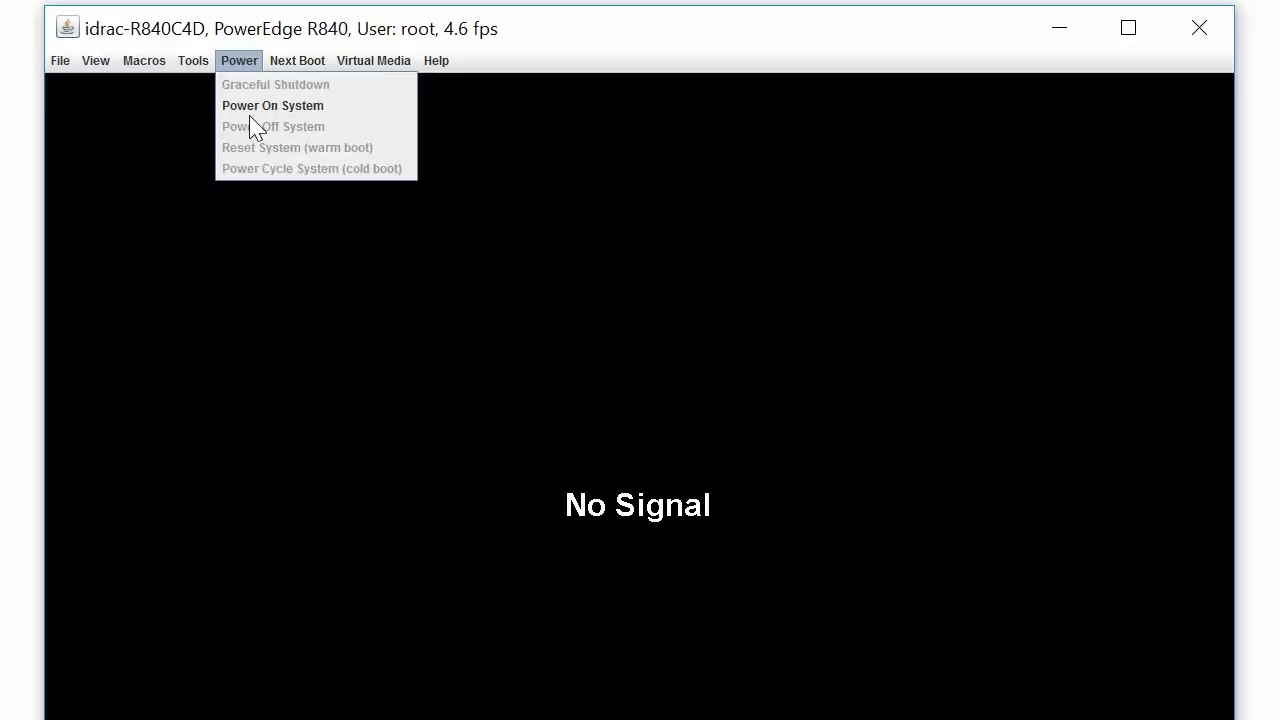
# Power on the server into System Setup and open the DELL EMC PERC S140 Configuration Utility in the device settings.
pyautogui.click(252, 104)
pyautogui.click(610, 556)
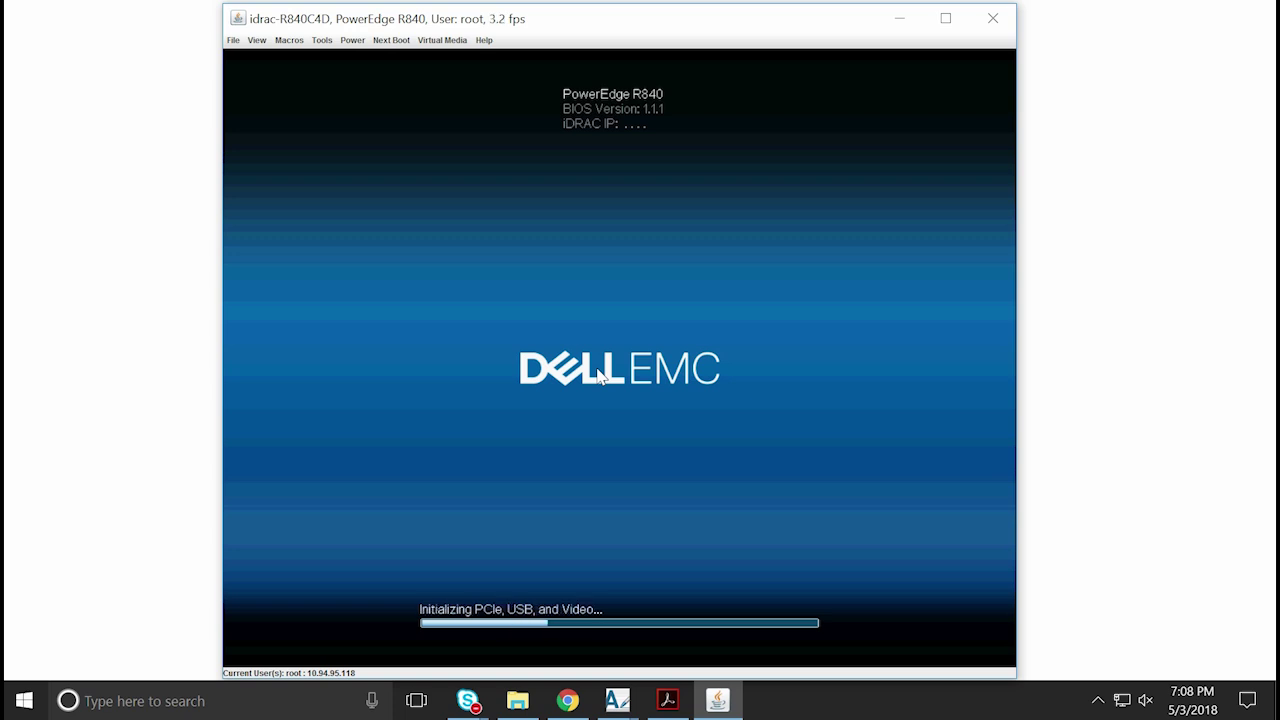
pyautogui.press('F2')
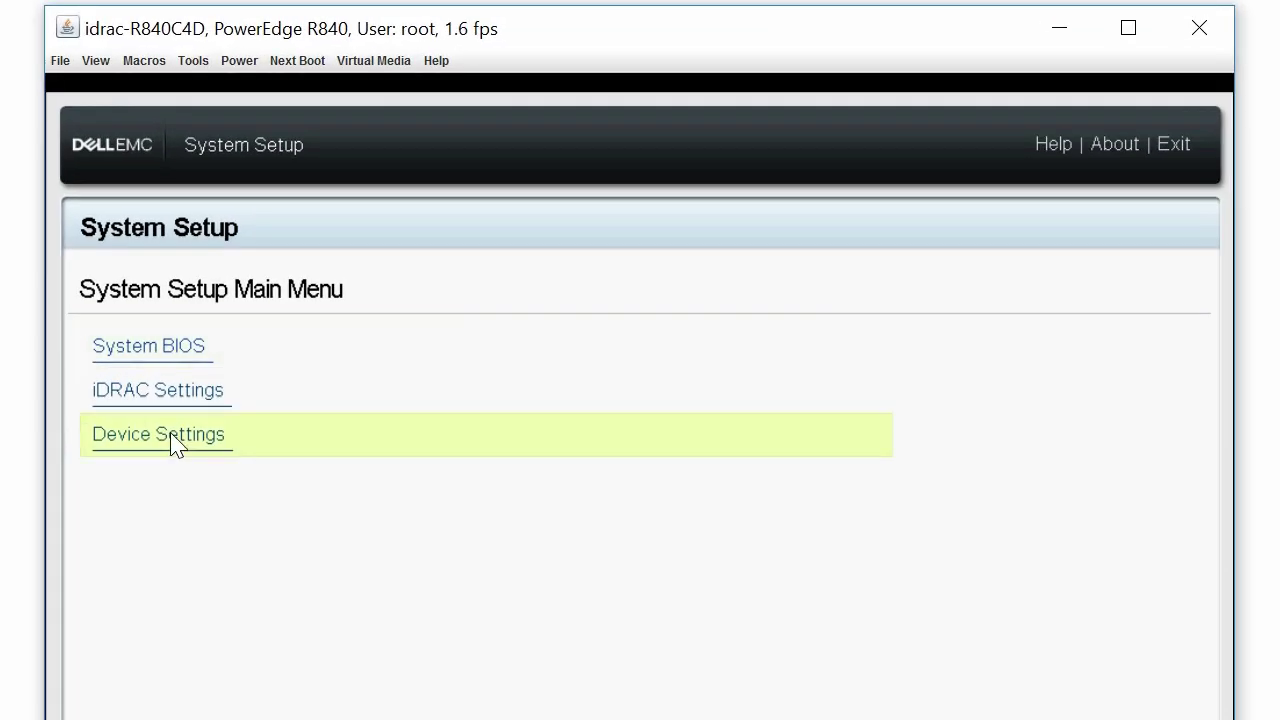
pyautogui.click(172, 443)
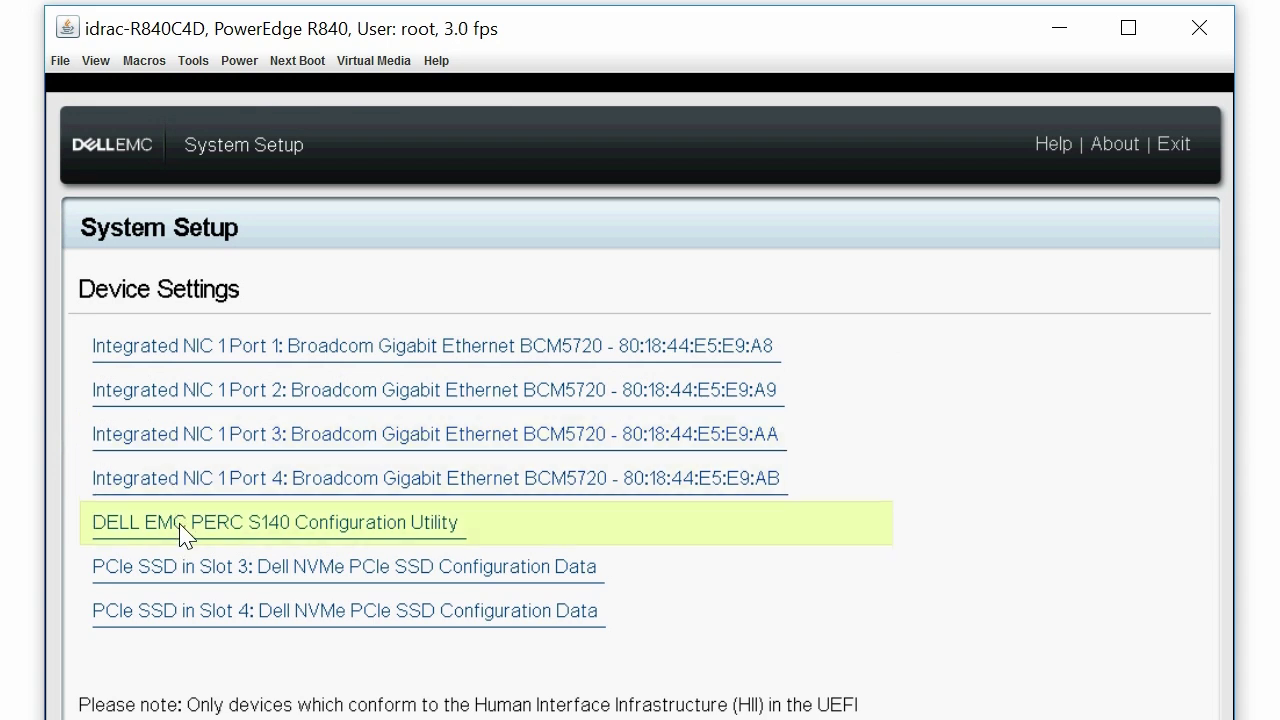
pyautogui.click(180, 526)
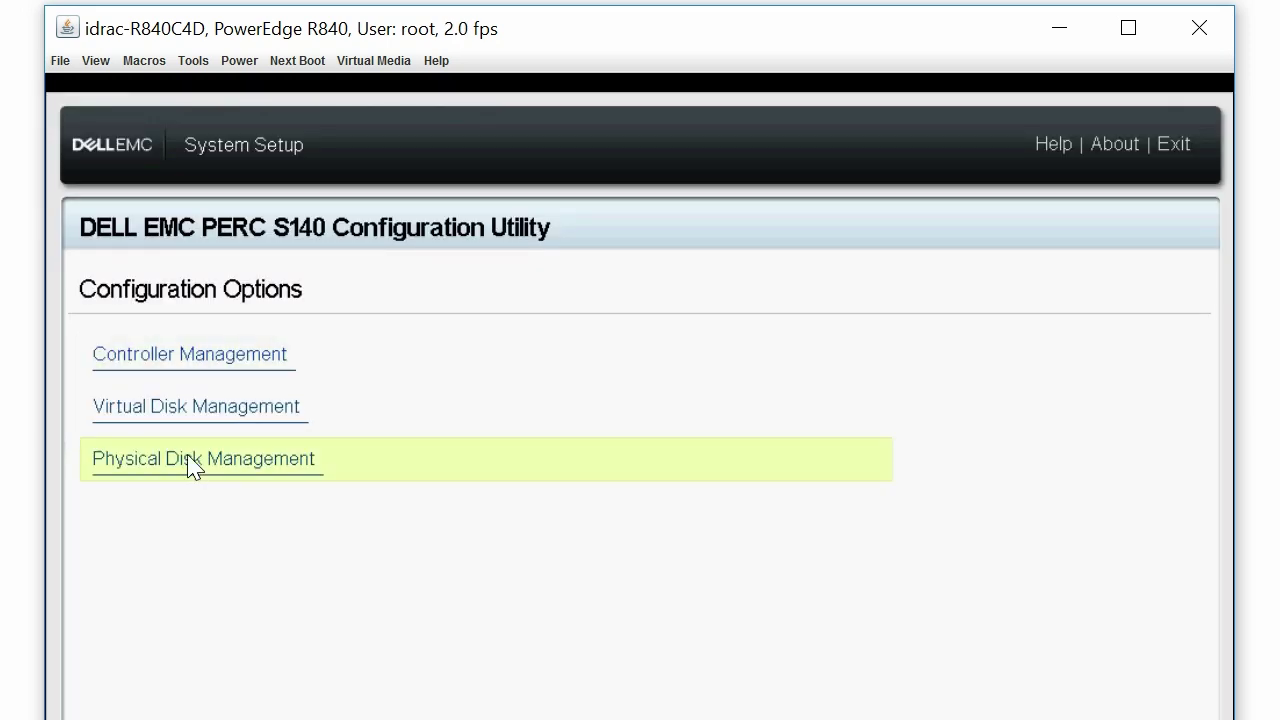
# Examine the properties of the NVMe physical disks, including Physical Disk 0:4, and return to the configuration options.
pyautogui.click(193, 468)
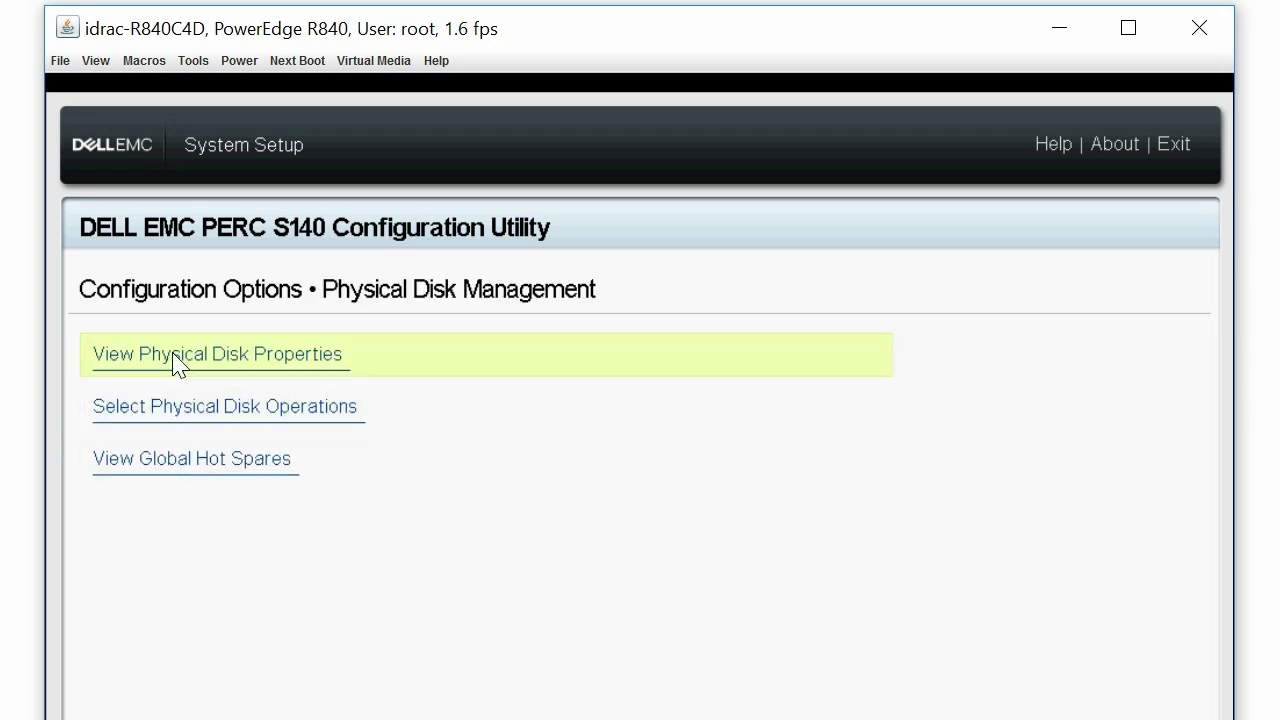
pyautogui.click(176, 364)
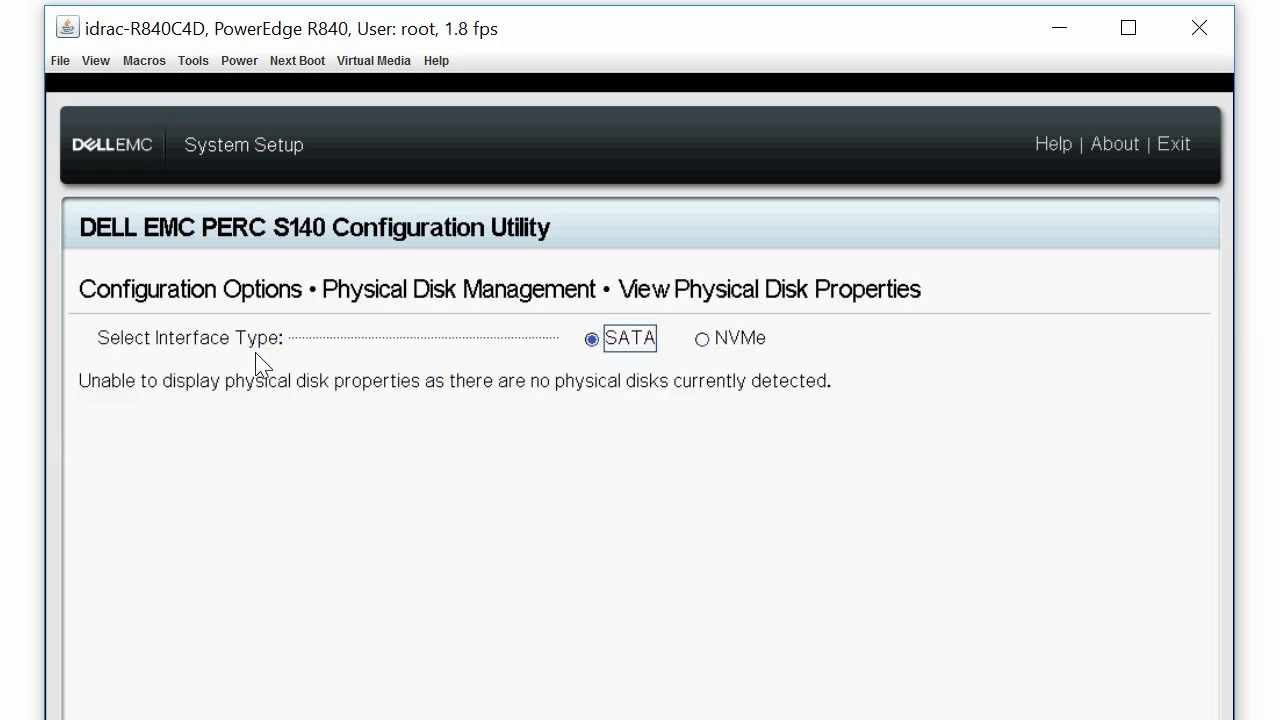
pyautogui.click(704, 340)
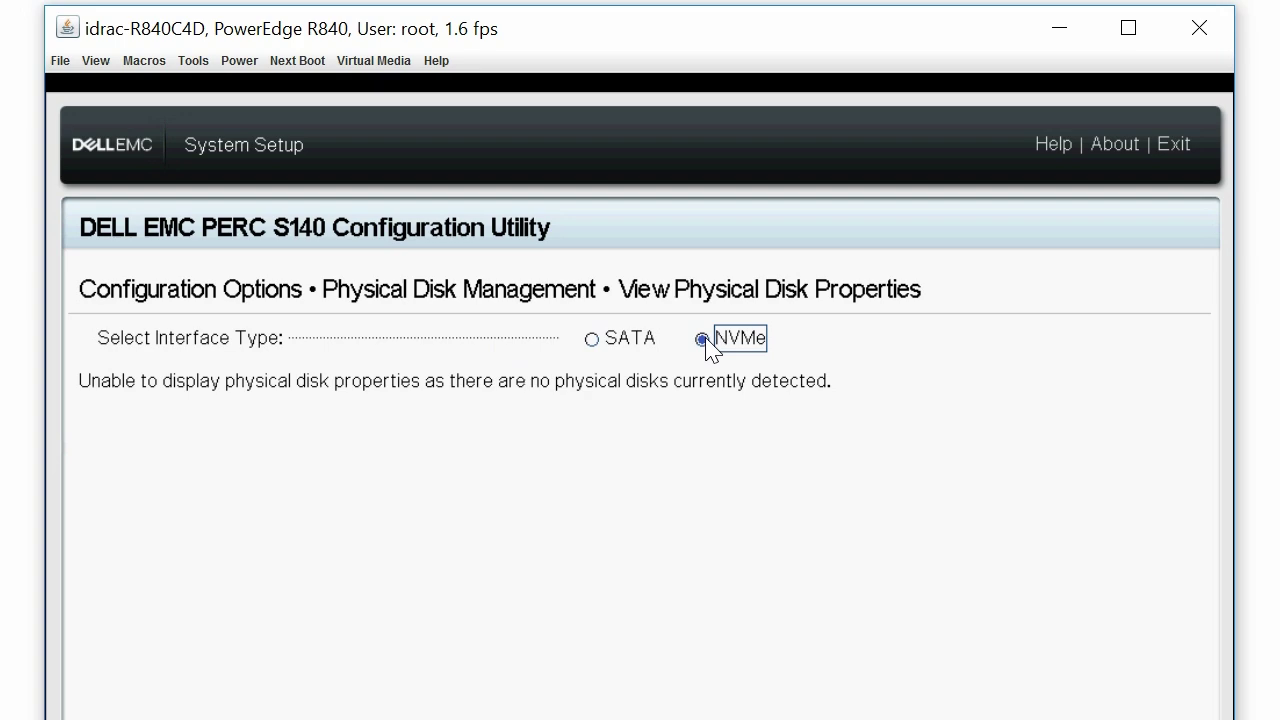
pyautogui.click(870, 373)
pyautogui.click(866, 432)
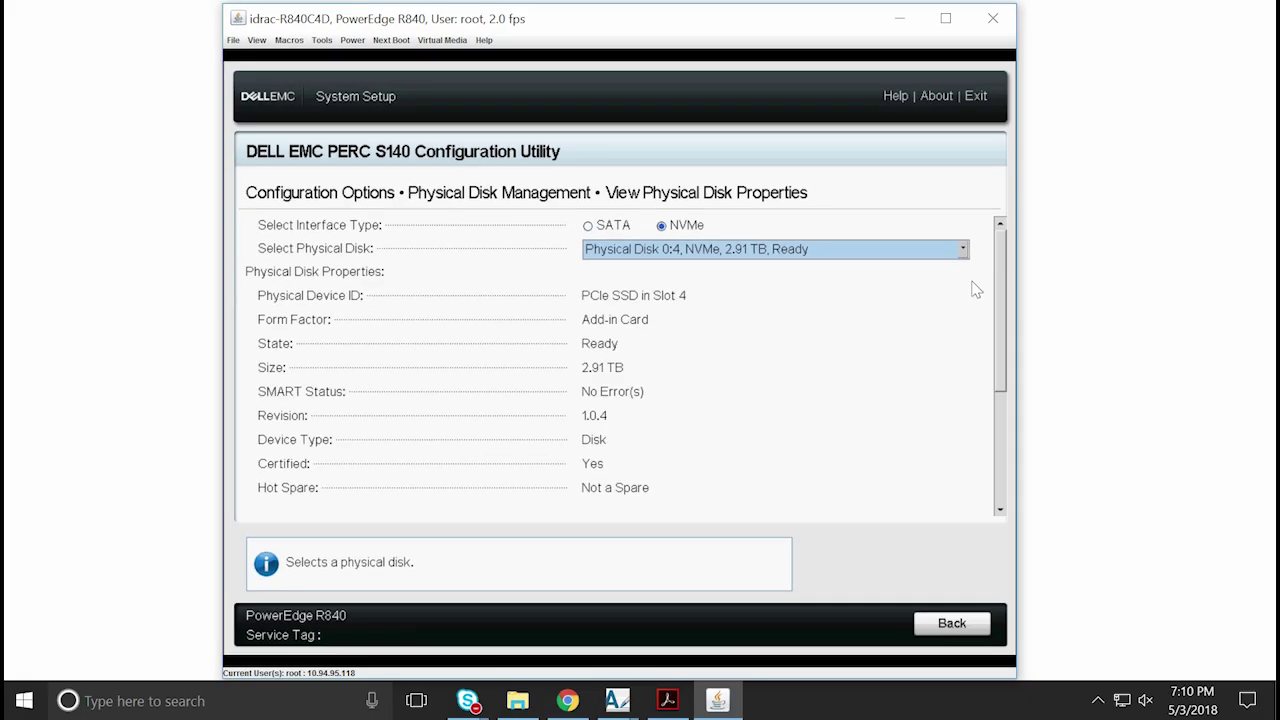
pyautogui.moveTo(1003, 260)
pyautogui.mouseDown()
pyautogui.moveTo(1003, 390)
pyautogui.moveTo(1002, 269)
pyautogui.mouseUp()
pyautogui.click(948, 625)
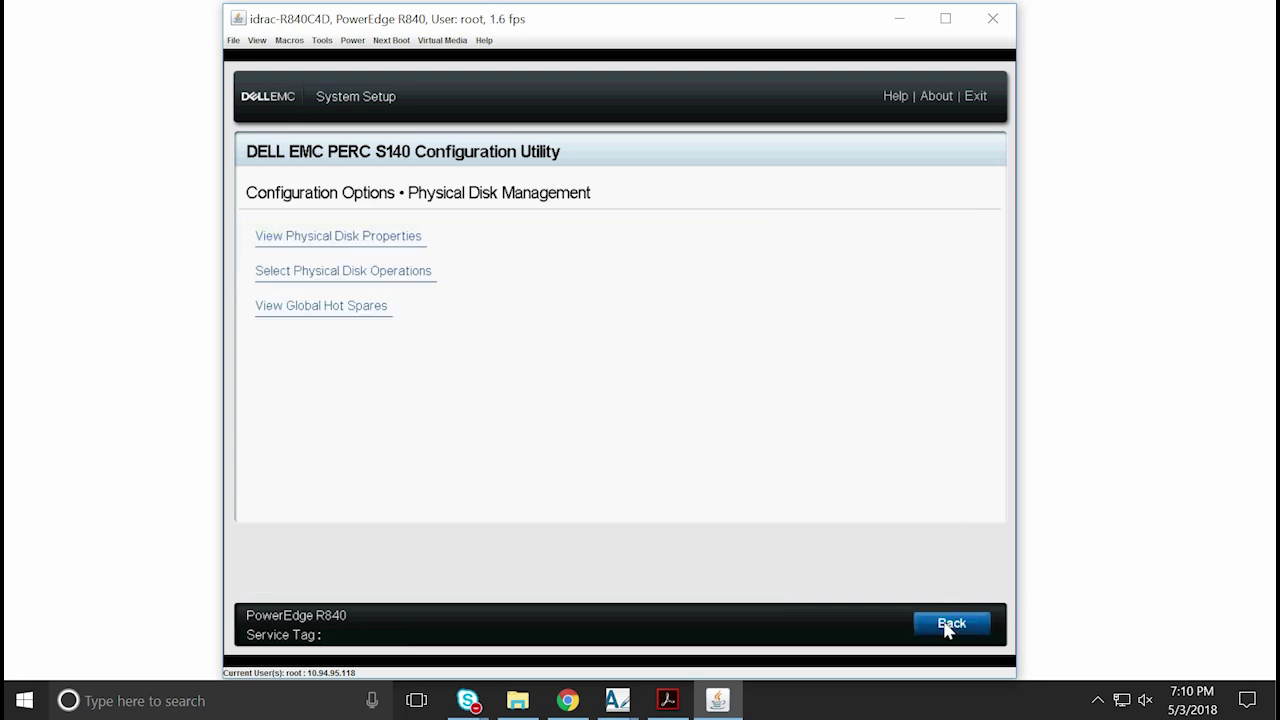
pyautogui.click(947, 626)
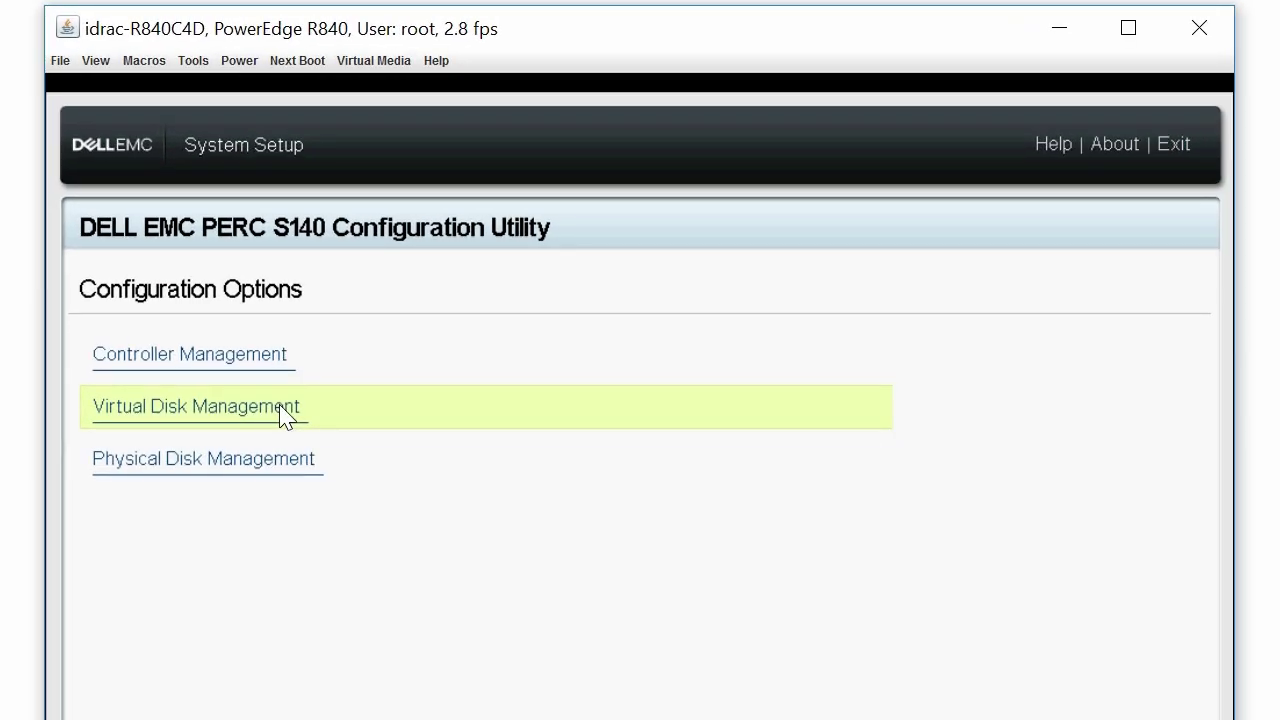
# Start a new RAID 1 virtual disk using the NVMe physical disks 0:3 and 0:4, and apply the disk selection.
pyautogui.click(285, 412)
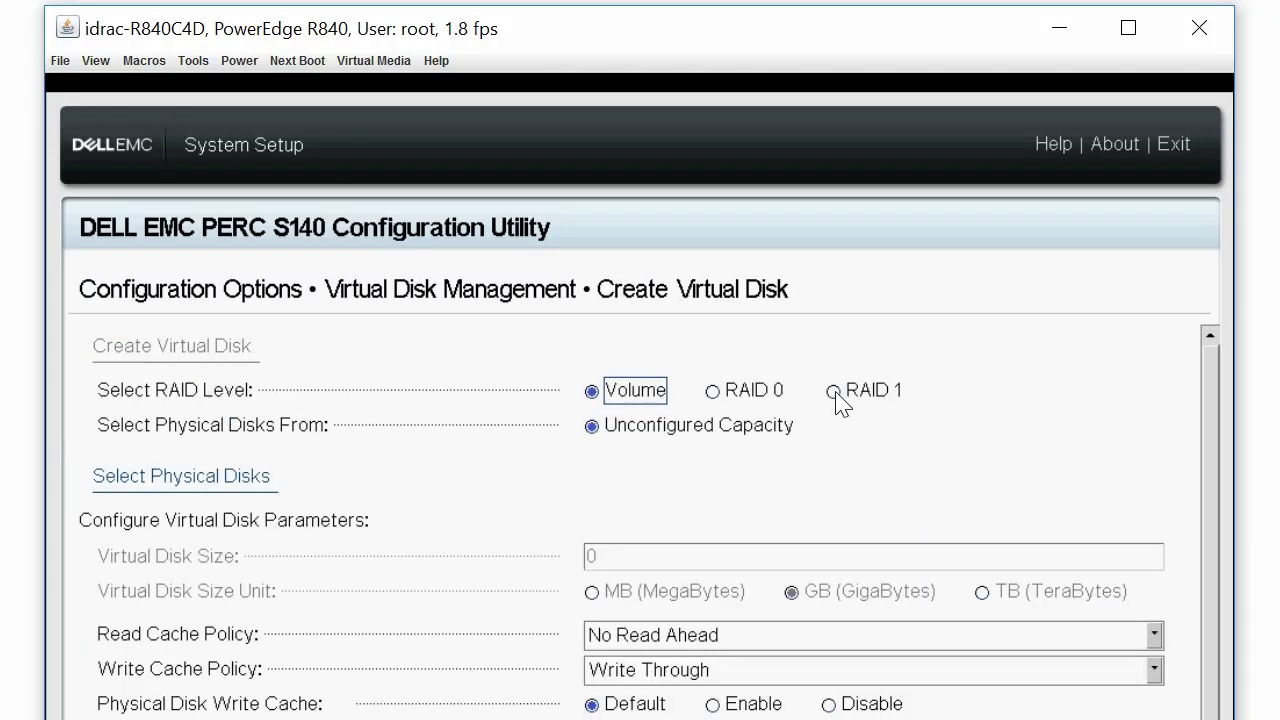
pyautogui.click(835, 393)
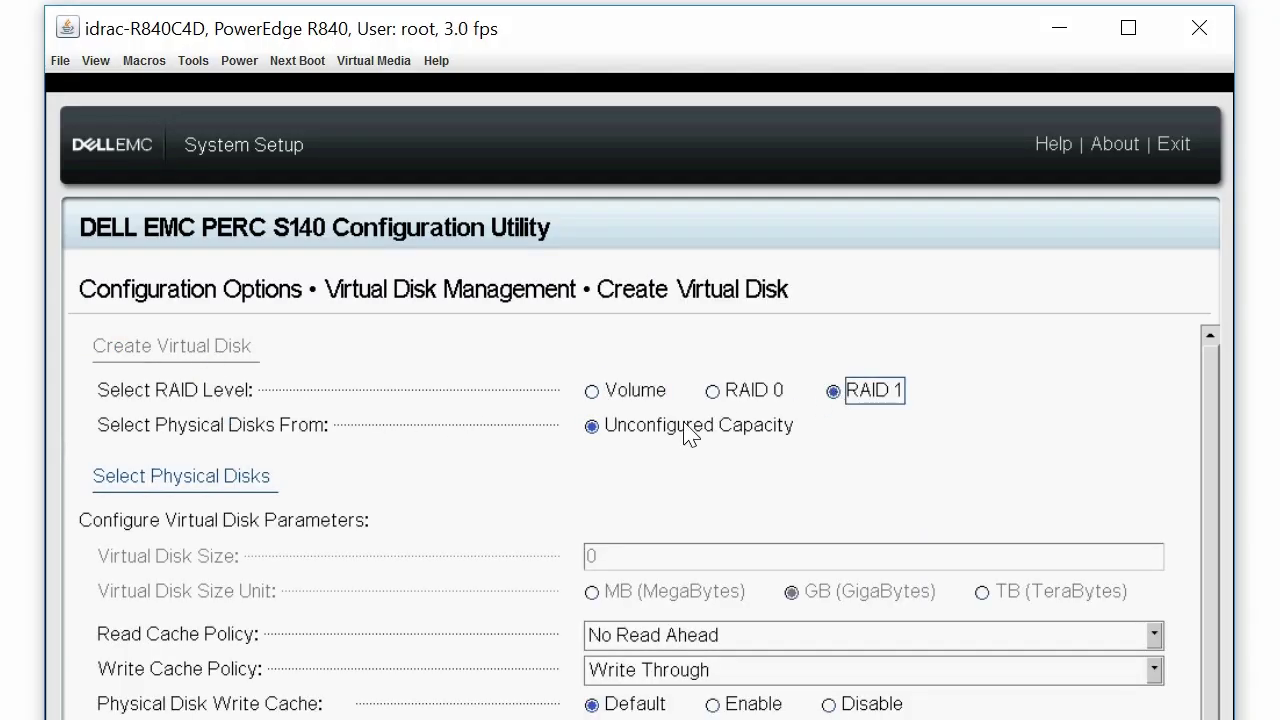
pyautogui.click(240, 480)
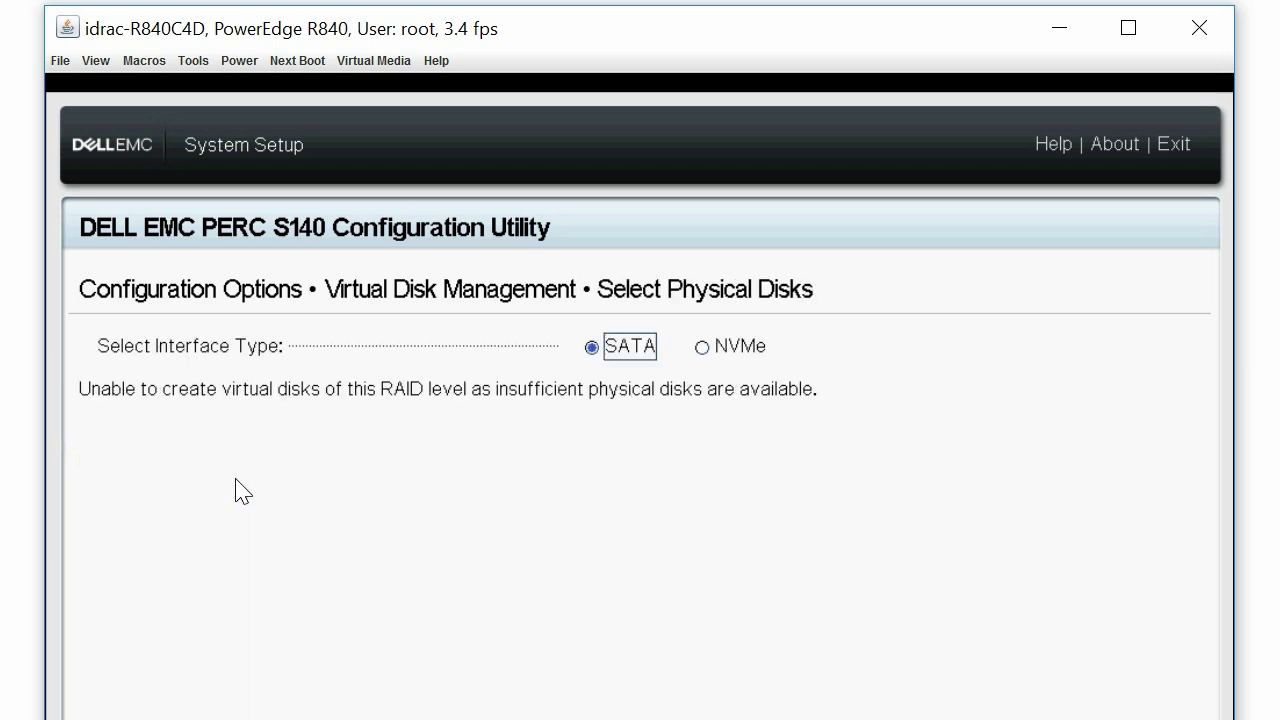
pyautogui.click(703, 349)
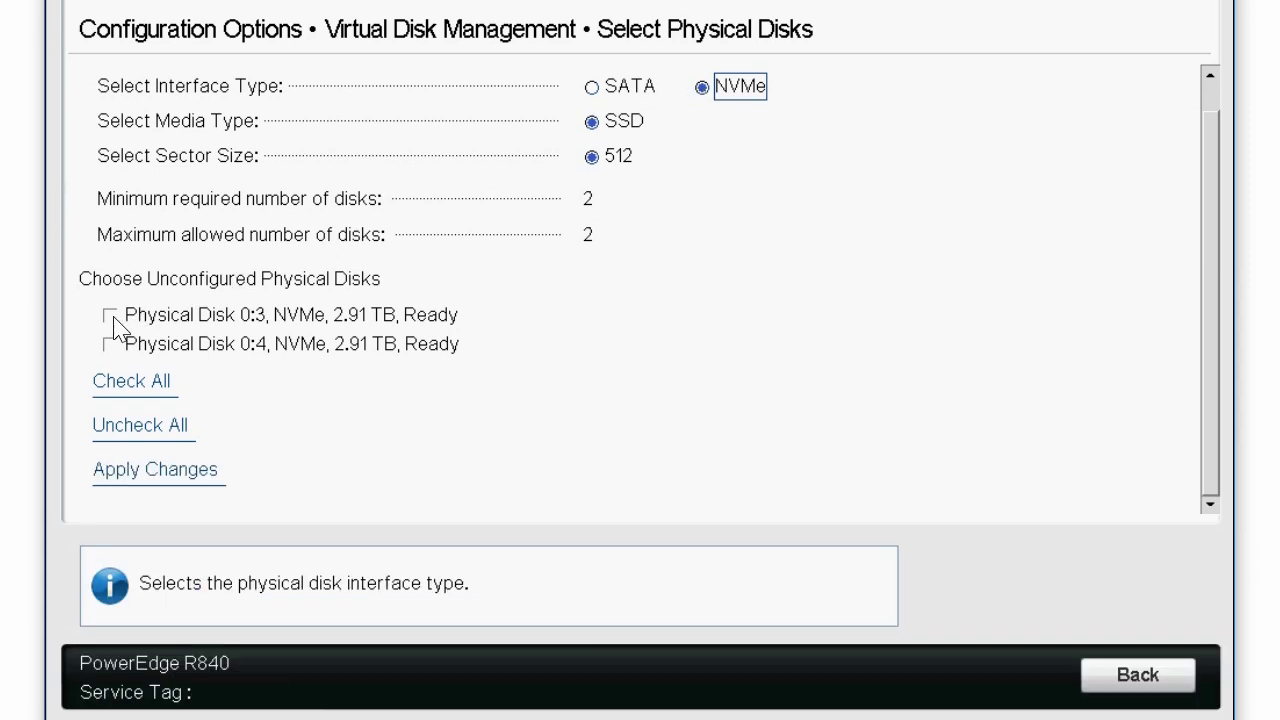
pyautogui.click(109, 444)
pyautogui.click(110, 474)
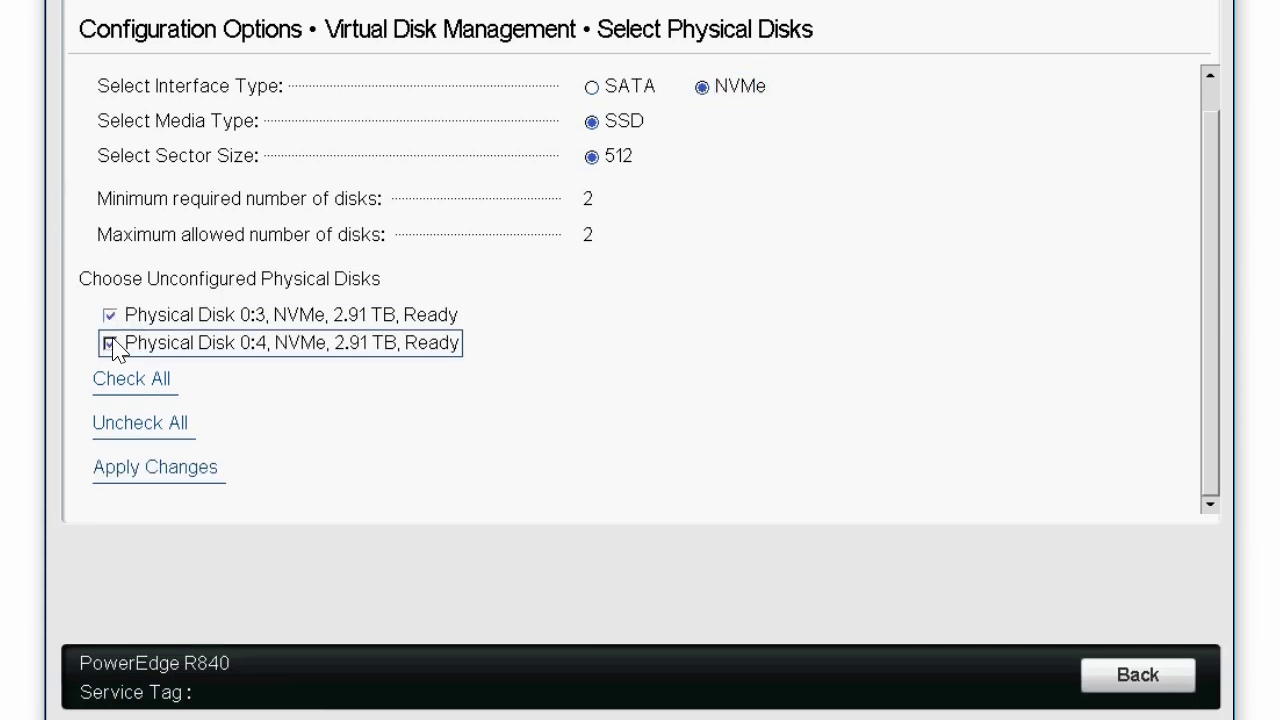
pyautogui.click(133, 469)
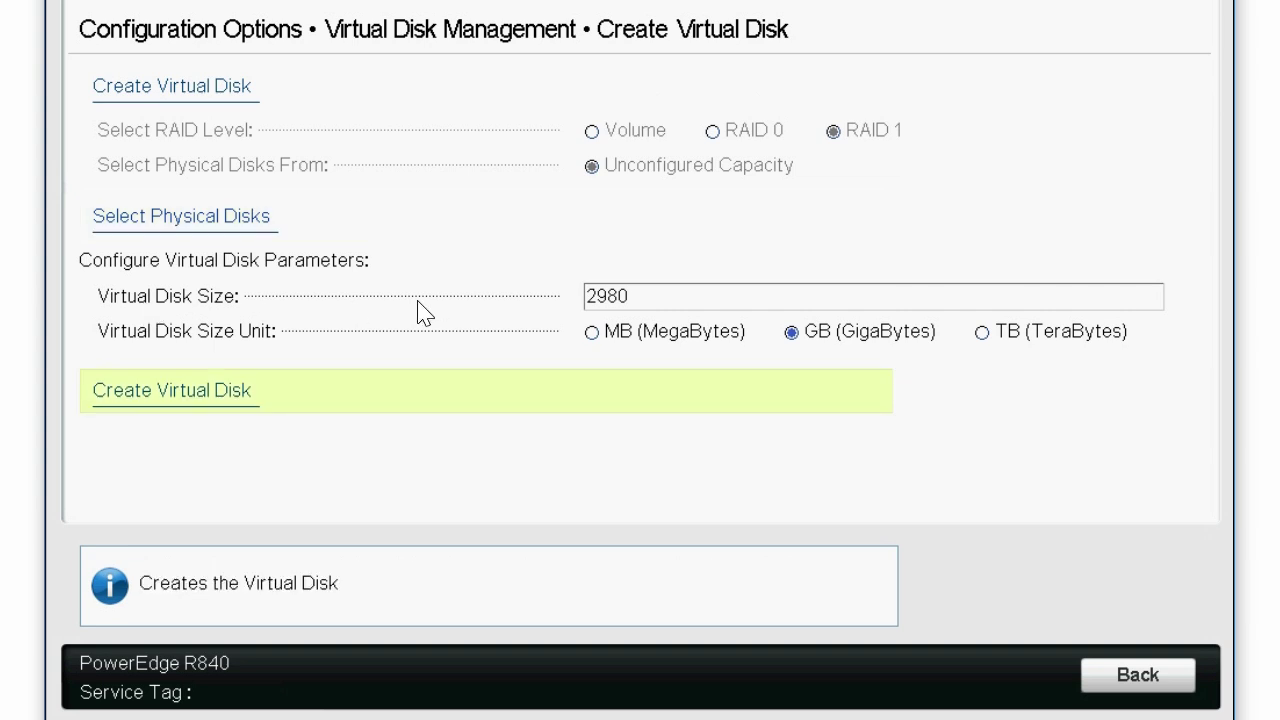
# Set the virtual disk size to 222 GB and create the virtual disk.
pyautogui.click(659, 304)
pyautogui.press('BackSpace')
pyautogui.press('BackSpace')
pyautogui.press('BackSpace')
pyautogui.press('BackSpace')
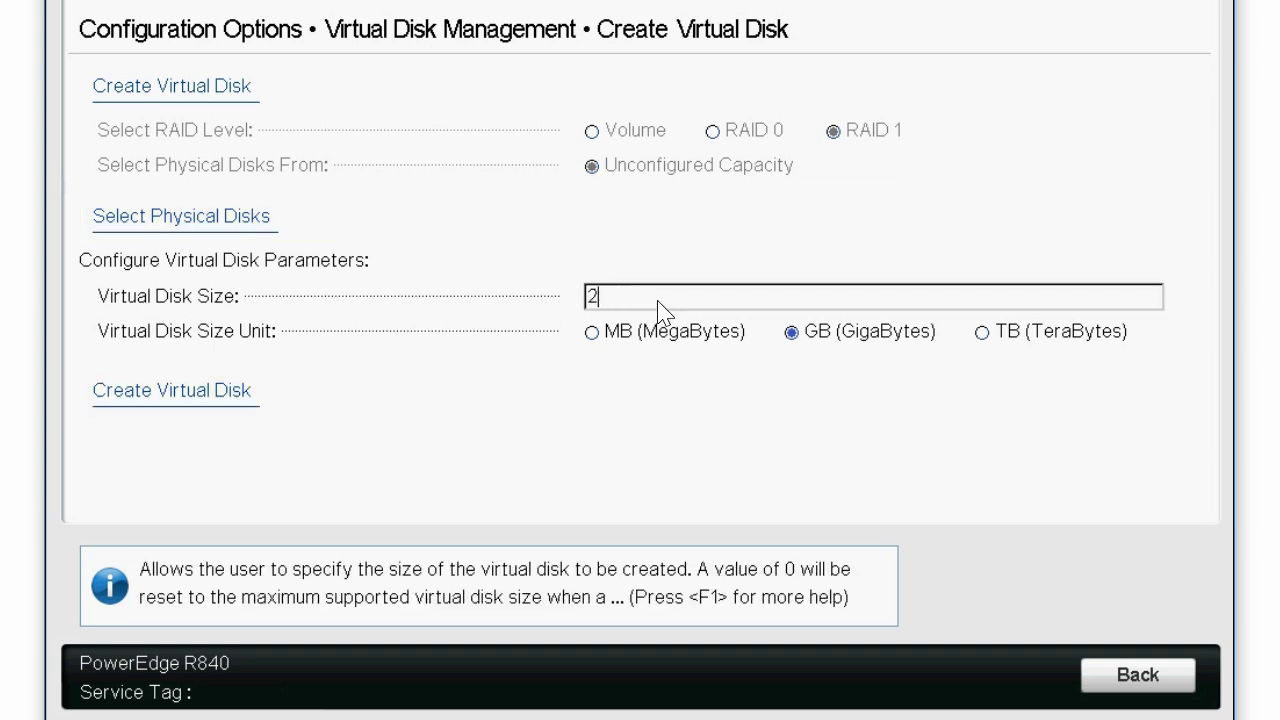
pyautogui.write('222')
pyautogui.click(615, 380)
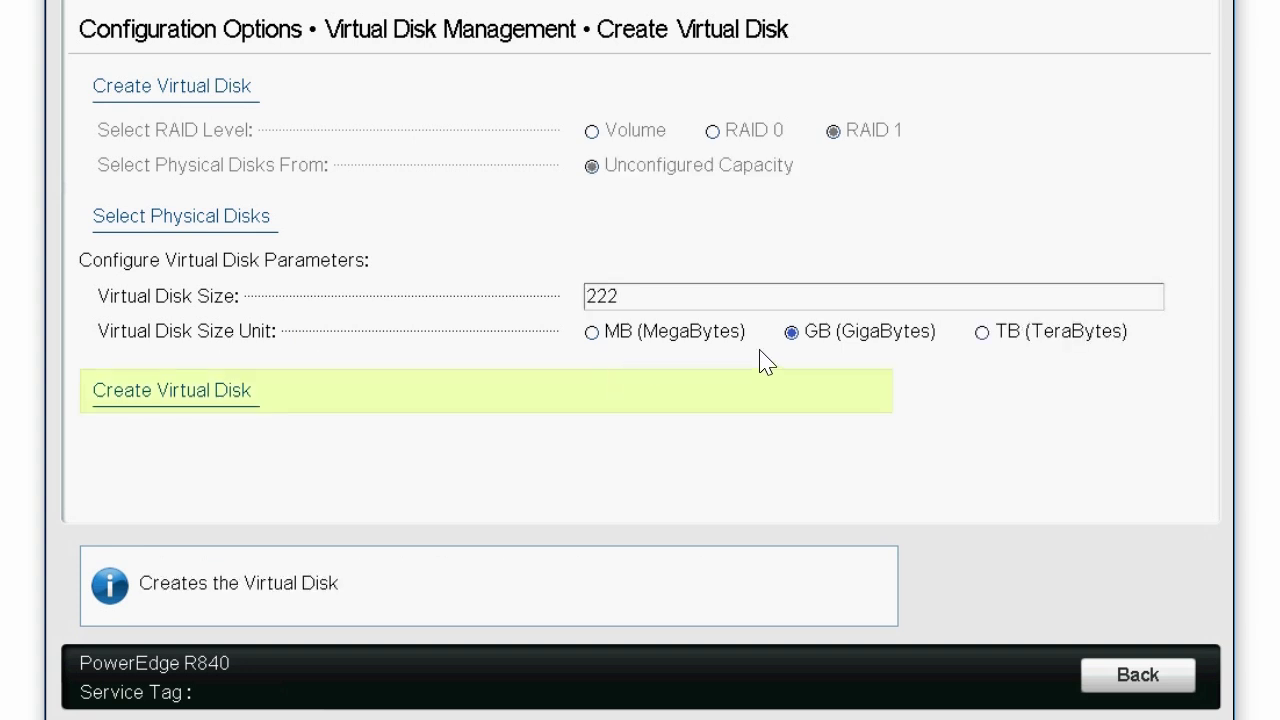
pyautogui.click(793, 338)
pyautogui.click(172, 390)
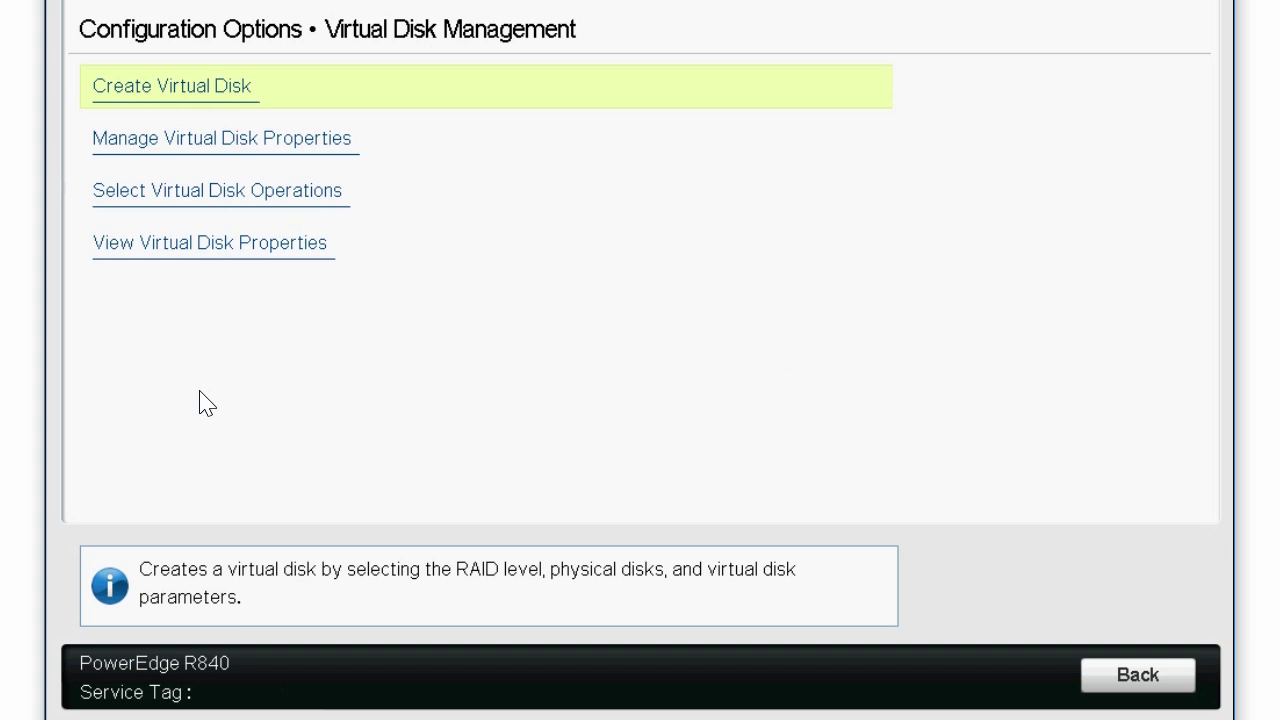
# View the virtual disk properties for the NVMe interface and go back to the Device Settings page.
pyautogui.click(195, 252)
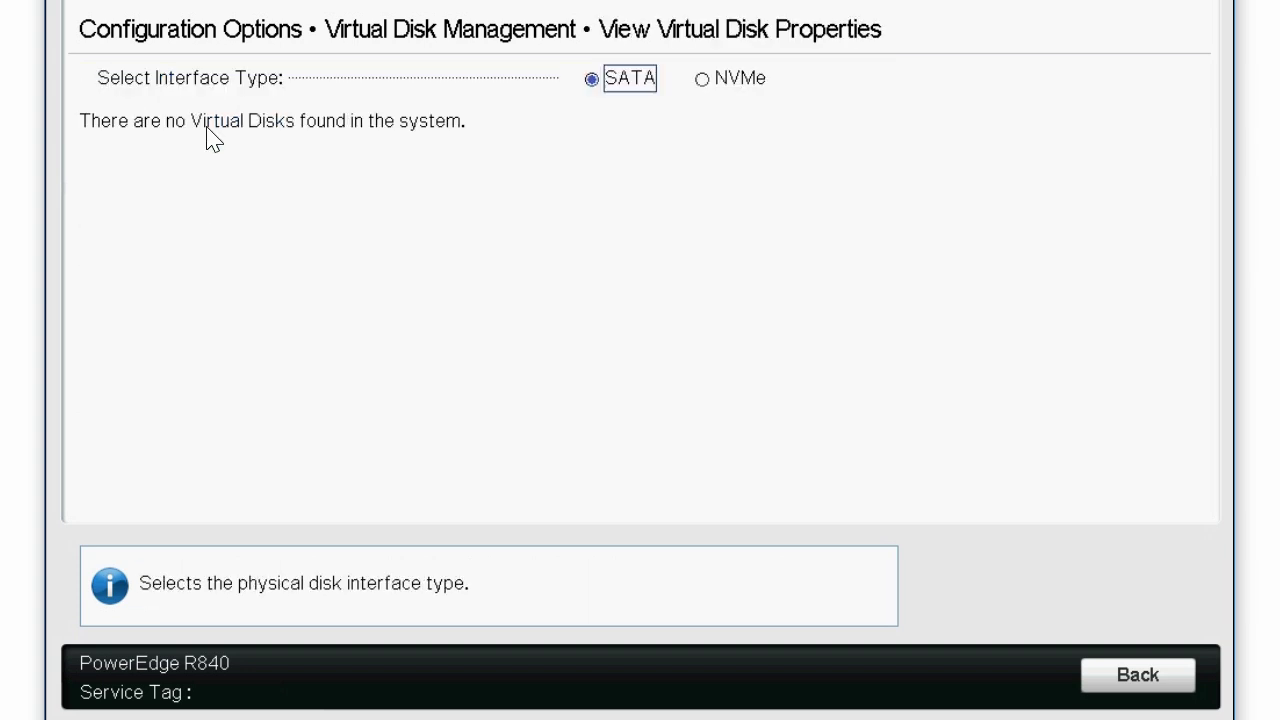
pyautogui.click(703, 80)
pyautogui.click(1142, 684)
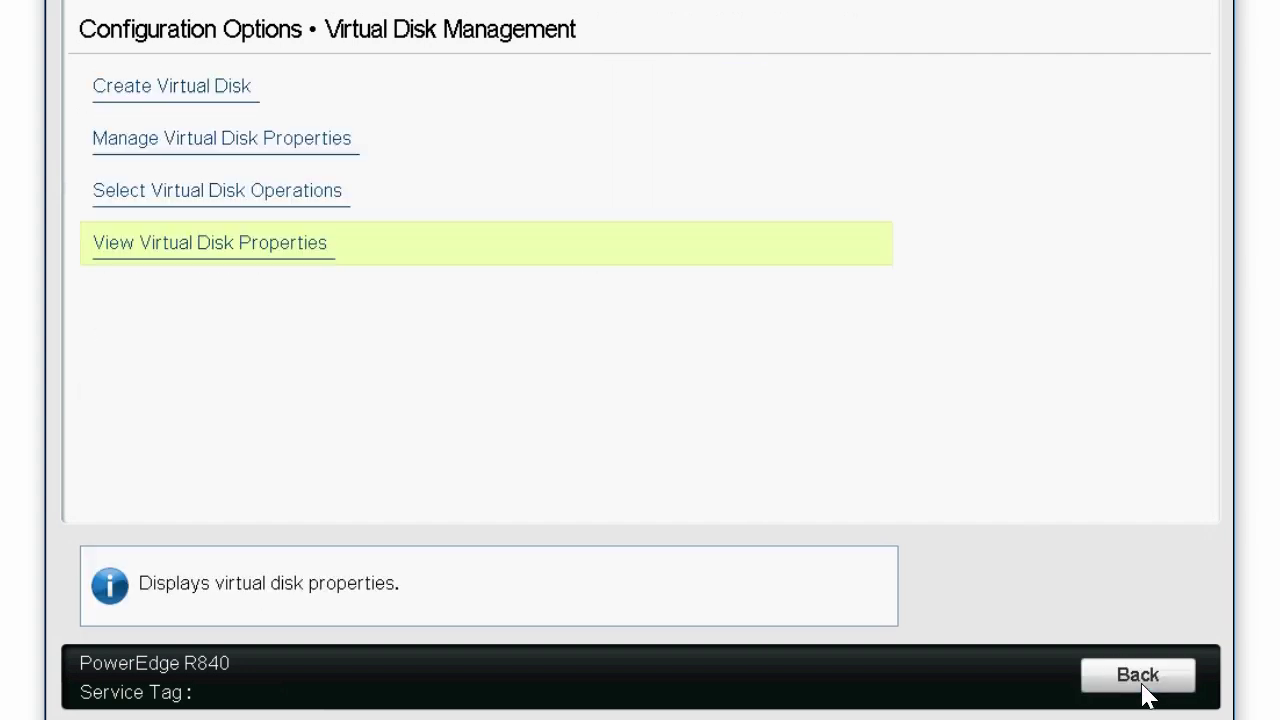
pyautogui.click(1142, 680)
pyautogui.click(1142, 678)
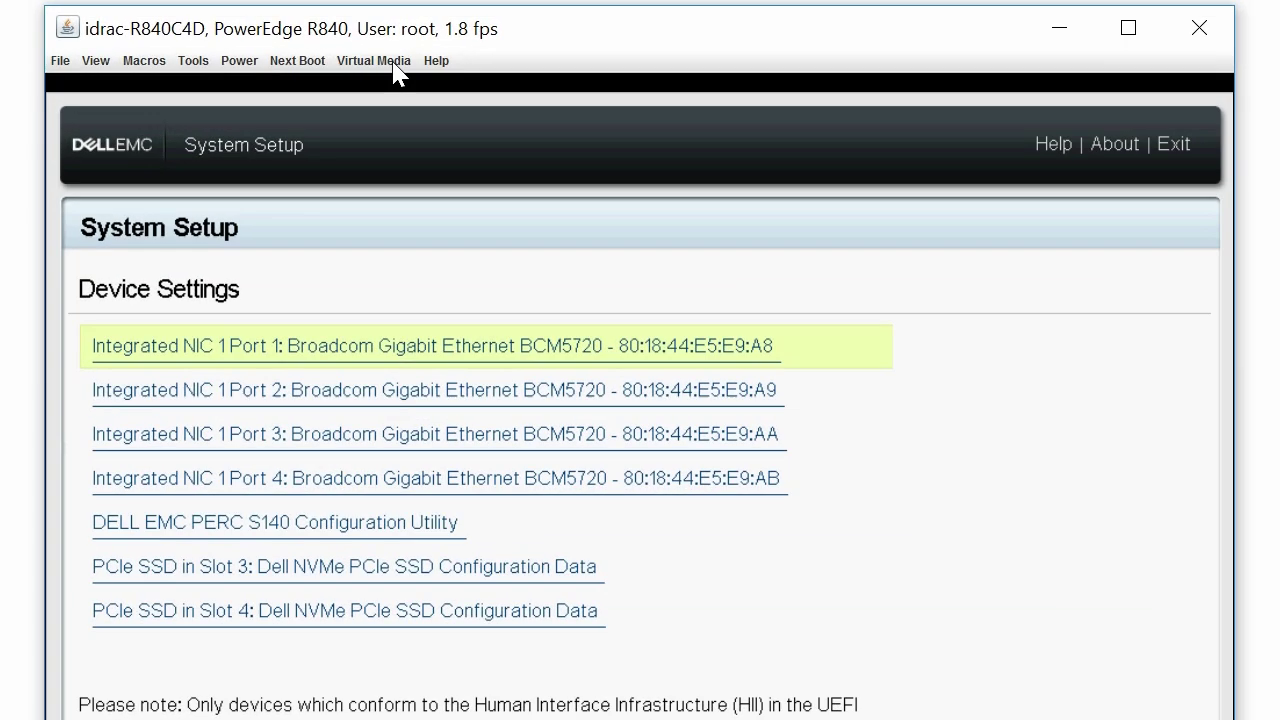
# Connect virtual media and map "X21-22567 SW DVD9 NTRL Windows Svrs 2016 English -2 Std DC FPP OEM.iso" from the desktop's "Windows 2016 - SWRAID" folder as CD/DVD.
pyautogui.click(455, 42)
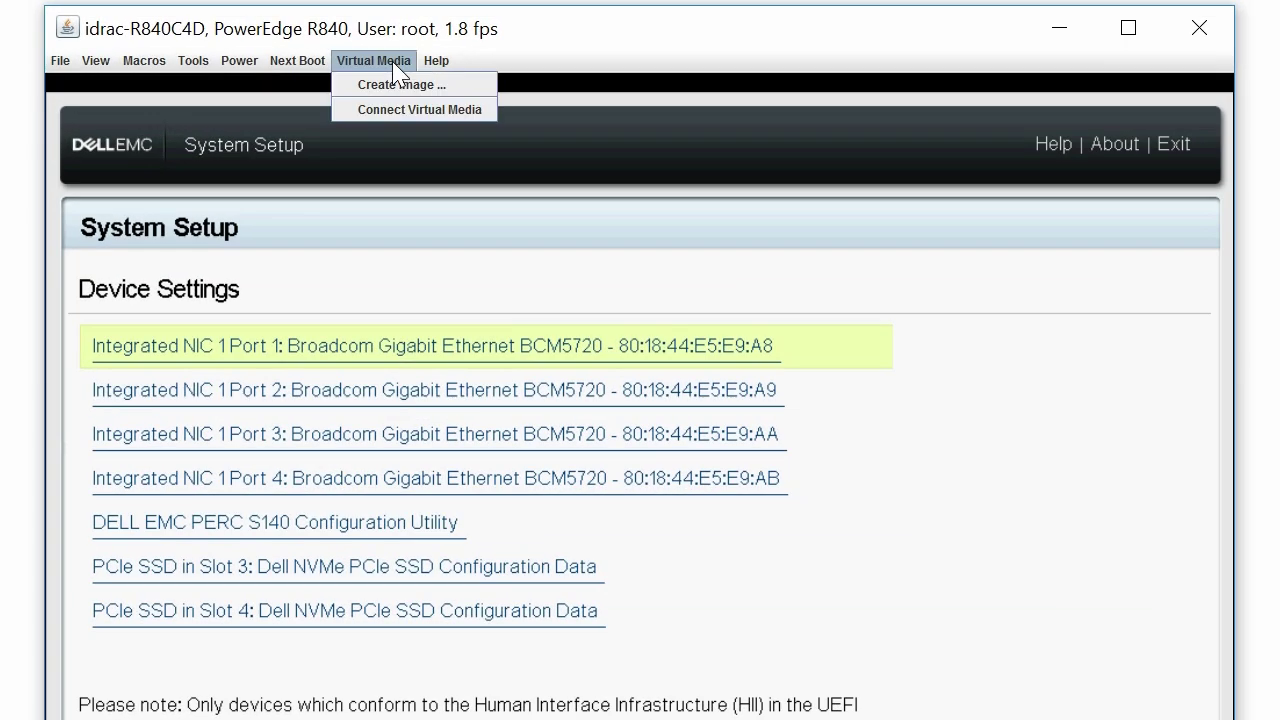
pyautogui.click(403, 106)
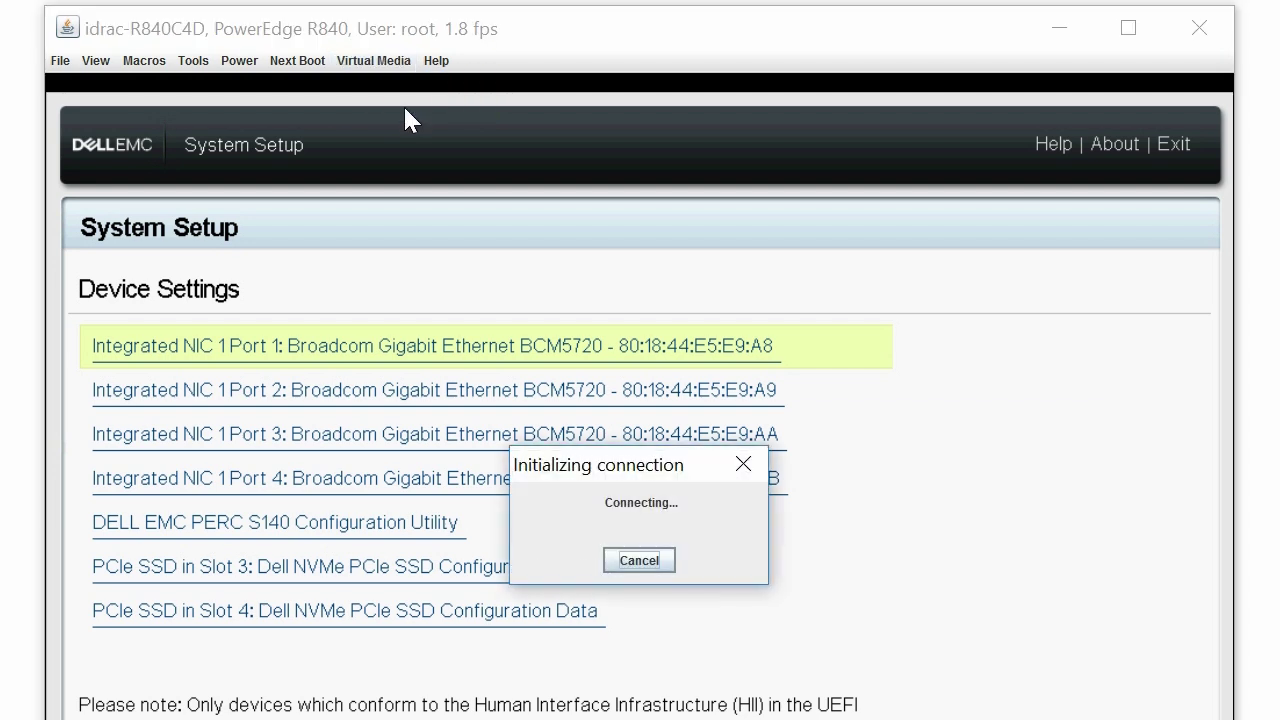
pyautogui.click(388, 61)
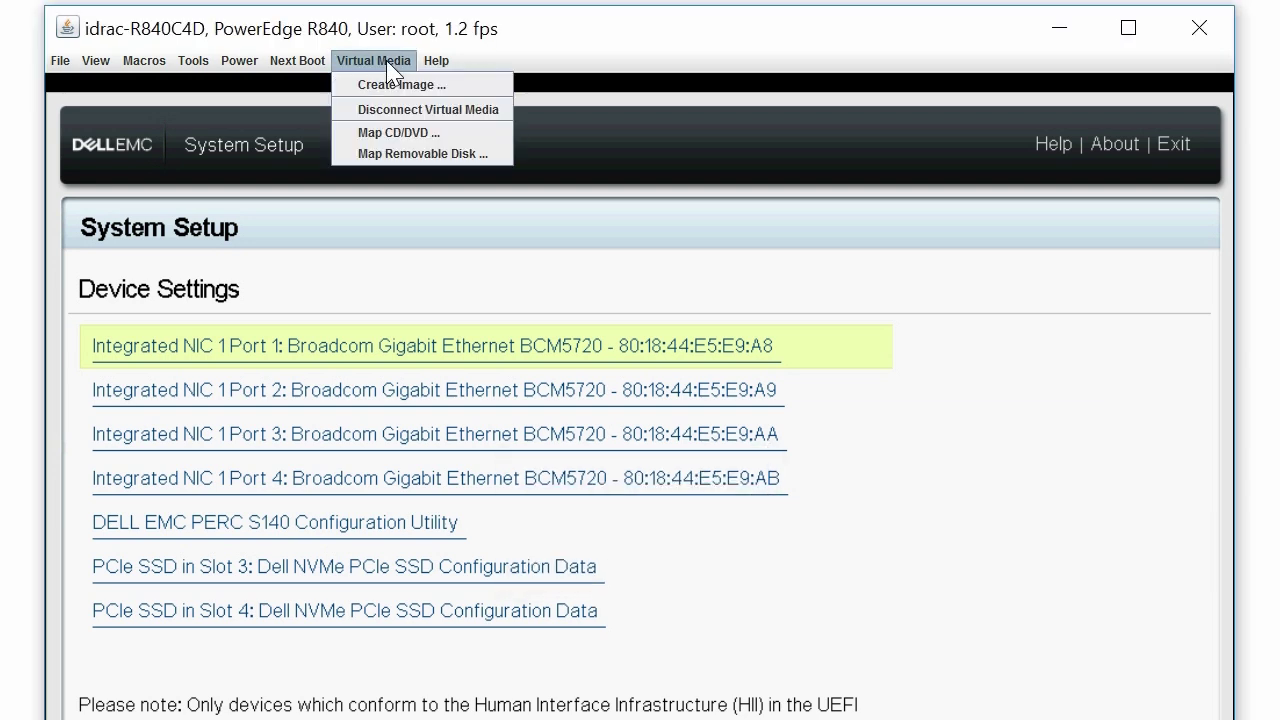
pyautogui.click(397, 133)
pyautogui.click(806, 126)
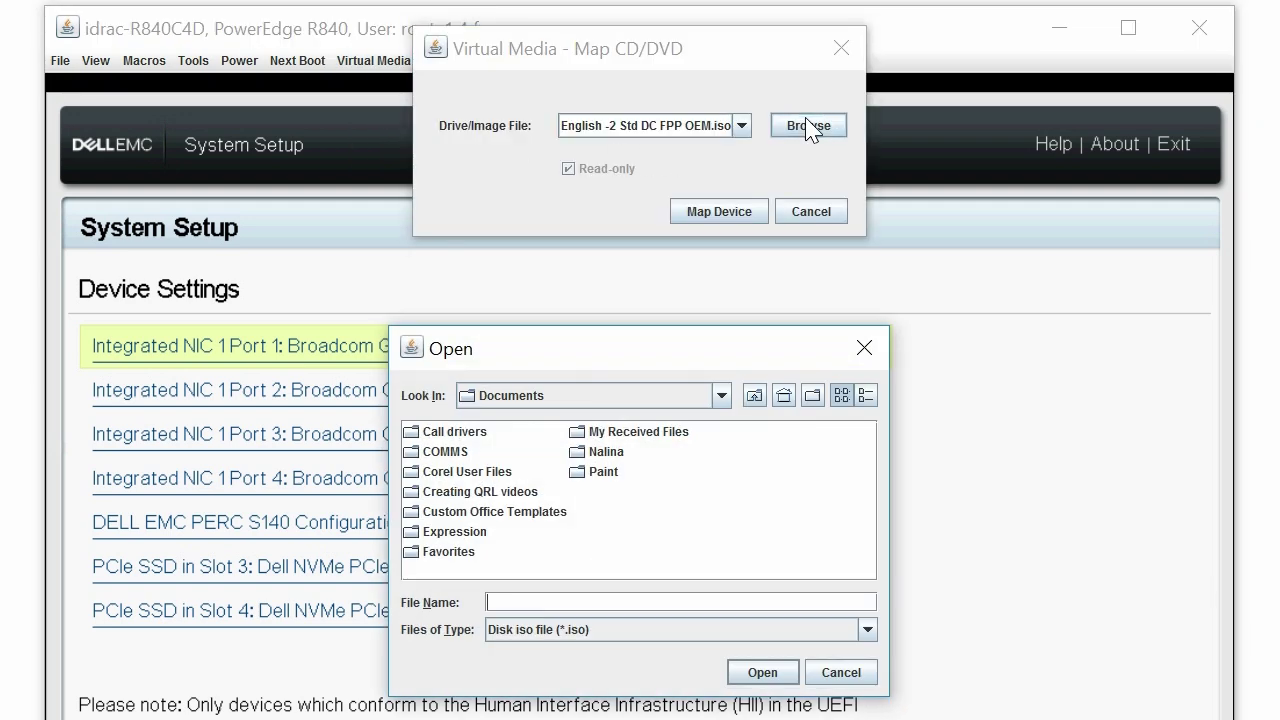
pyautogui.click(720, 395)
pyautogui.scroll(3, 729, 434)
pyautogui.click(635, 458)
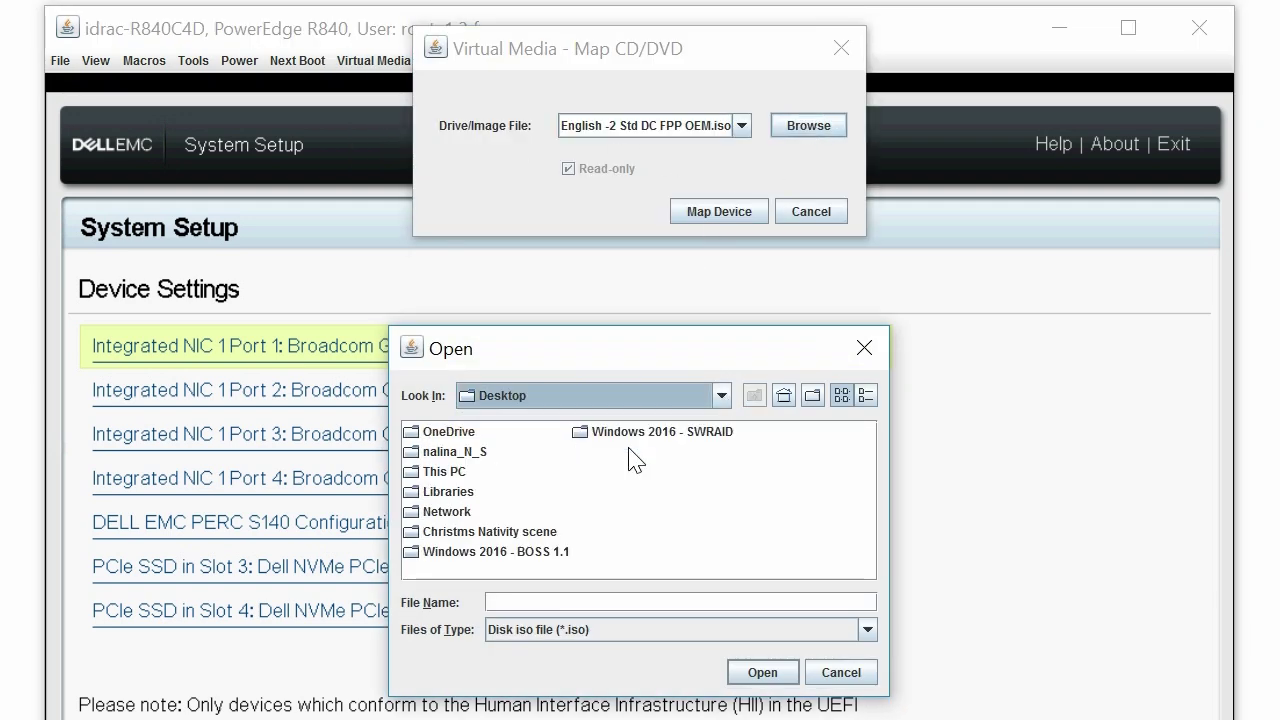
pyautogui.doubleClick(625, 435)
pyautogui.doubleClick(612, 436)
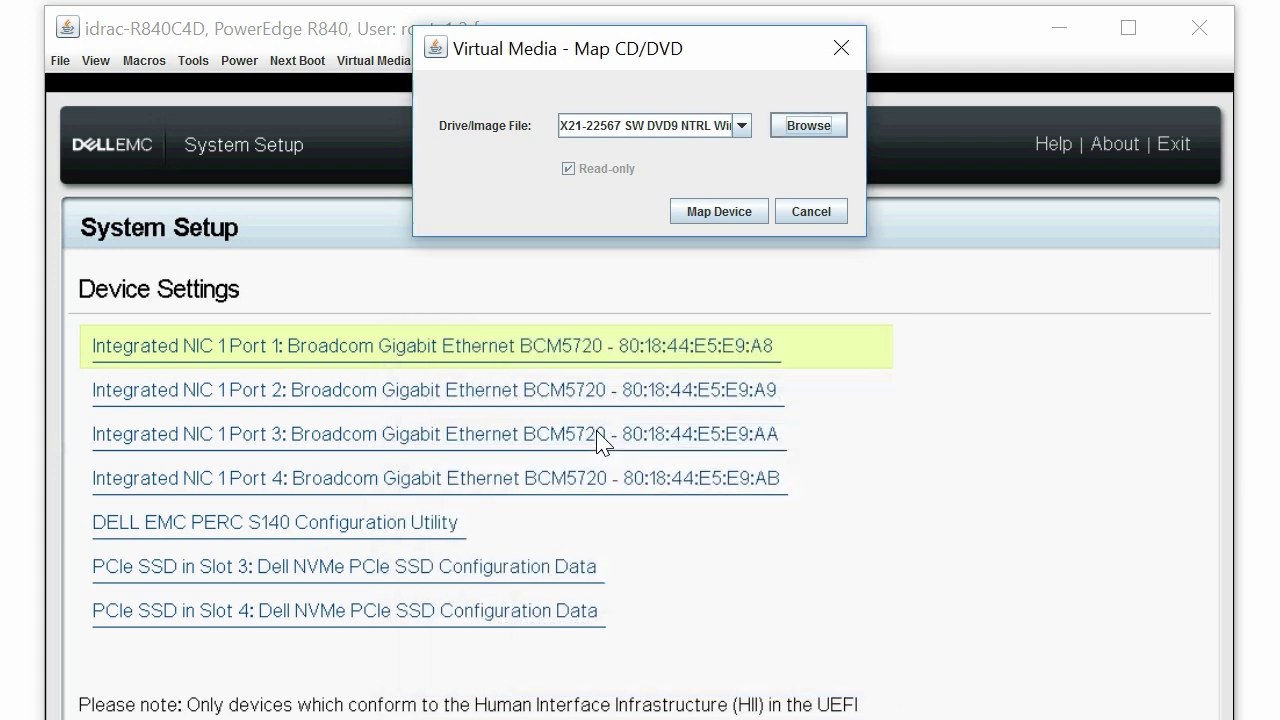
pyautogui.click(729, 212)
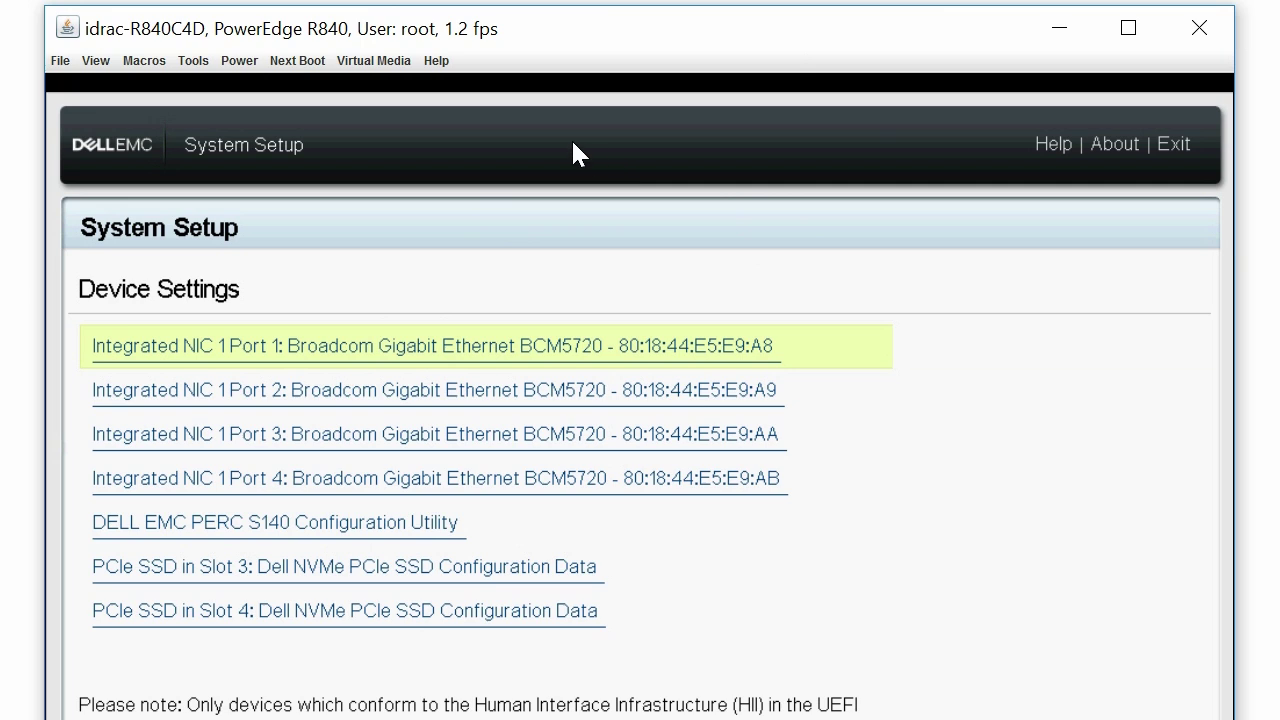
# Map the driver image Winodws_2016_OS_Driver.img from the desktop's "Windows 2016 - SWRAID" folder as a removable disk and check the virtual media mappings.
pyautogui.click(387, 61)
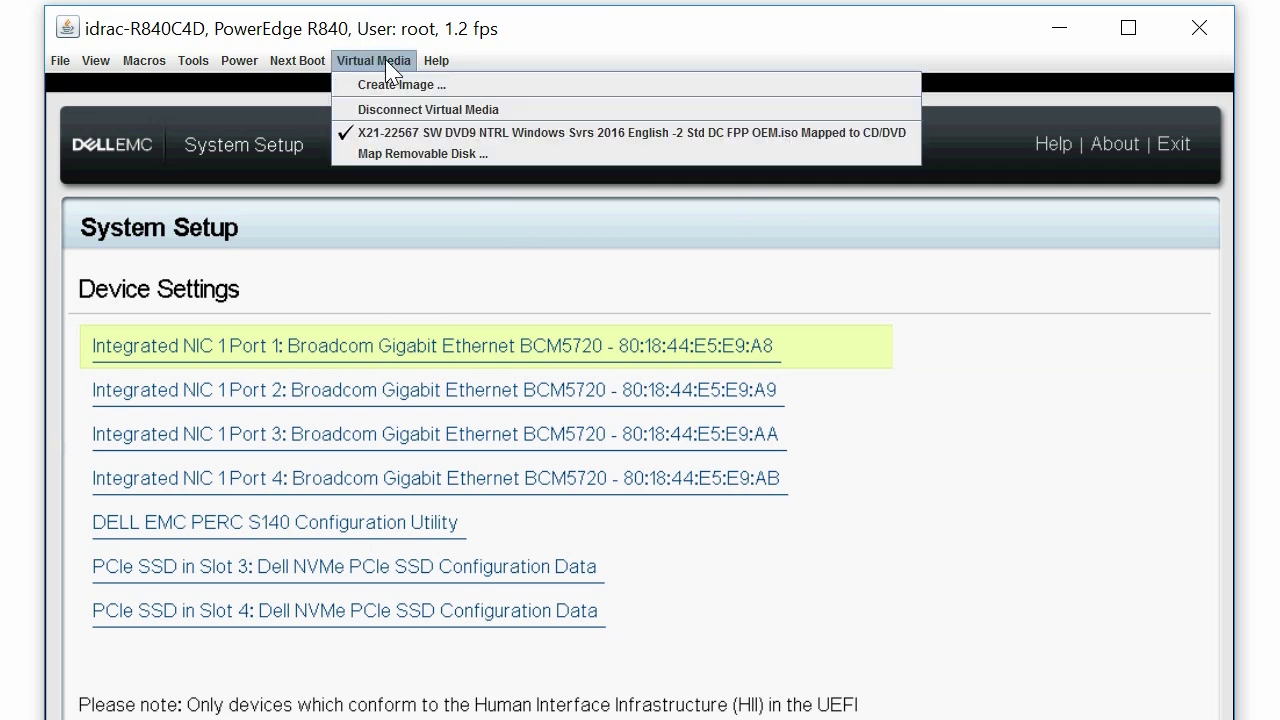
pyautogui.click(399, 155)
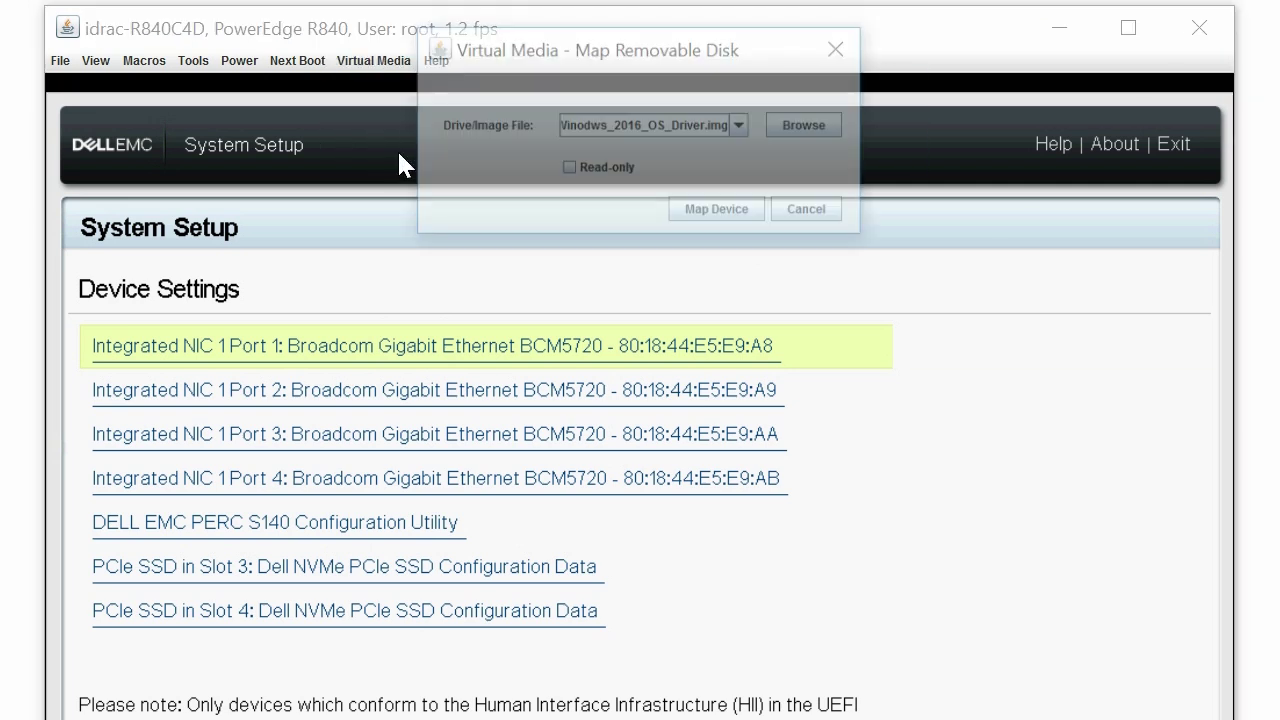
pyautogui.click(808, 126)
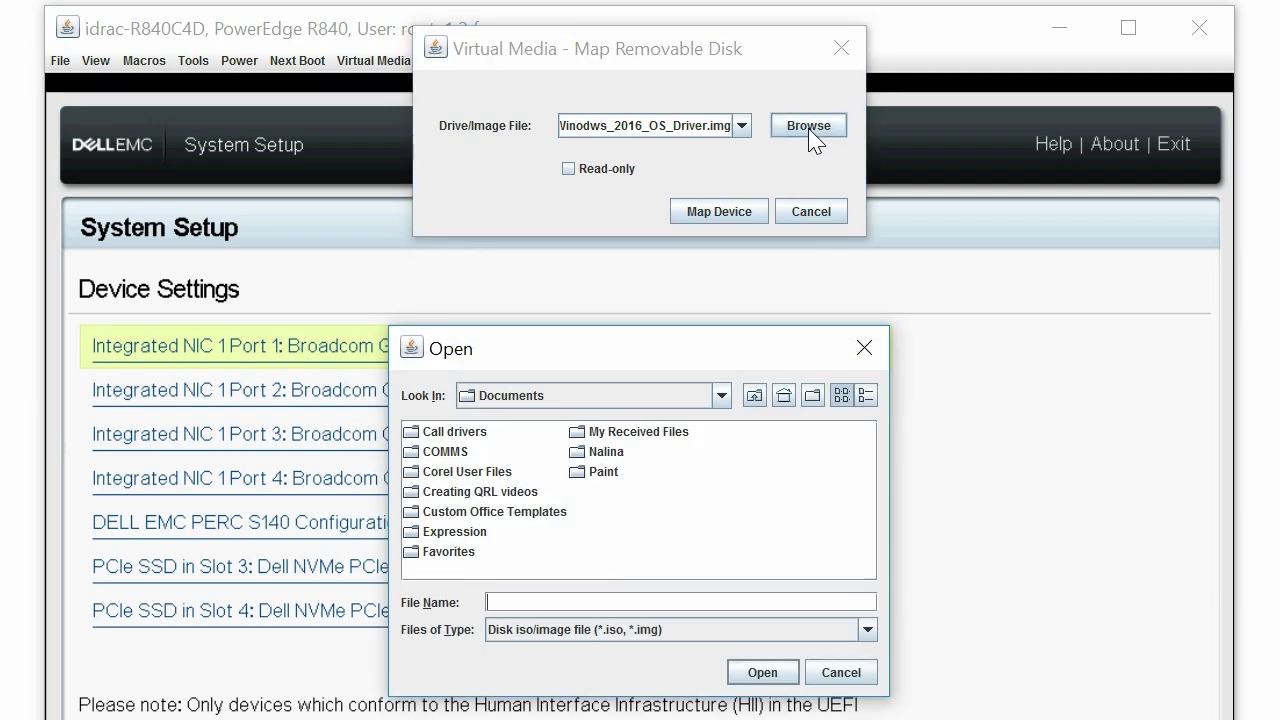
pyautogui.click(720, 396)
pyautogui.scroll(2, 727, 447)
pyautogui.click(632, 434)
pyautogui.click(620, 440)
pyautogui.doubleClick(620, 440)
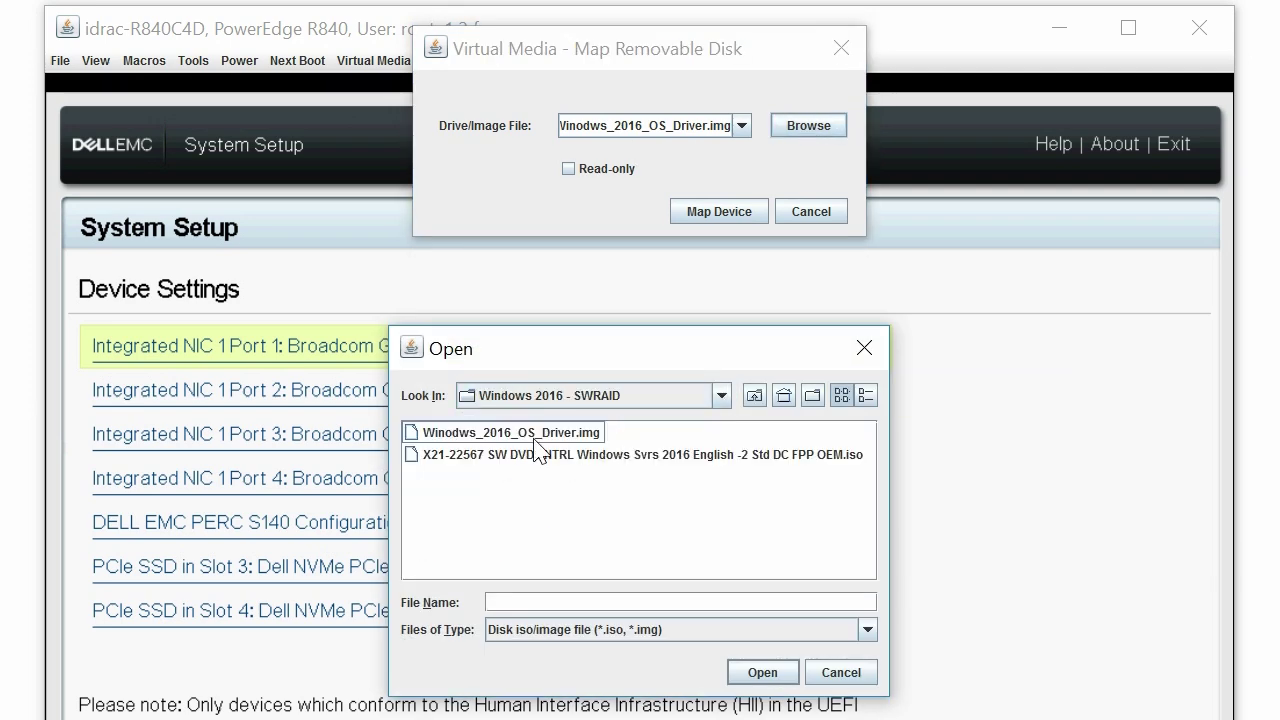
pyautogui.doubleClick(545, 436)
pyautogui.click(716, 212)
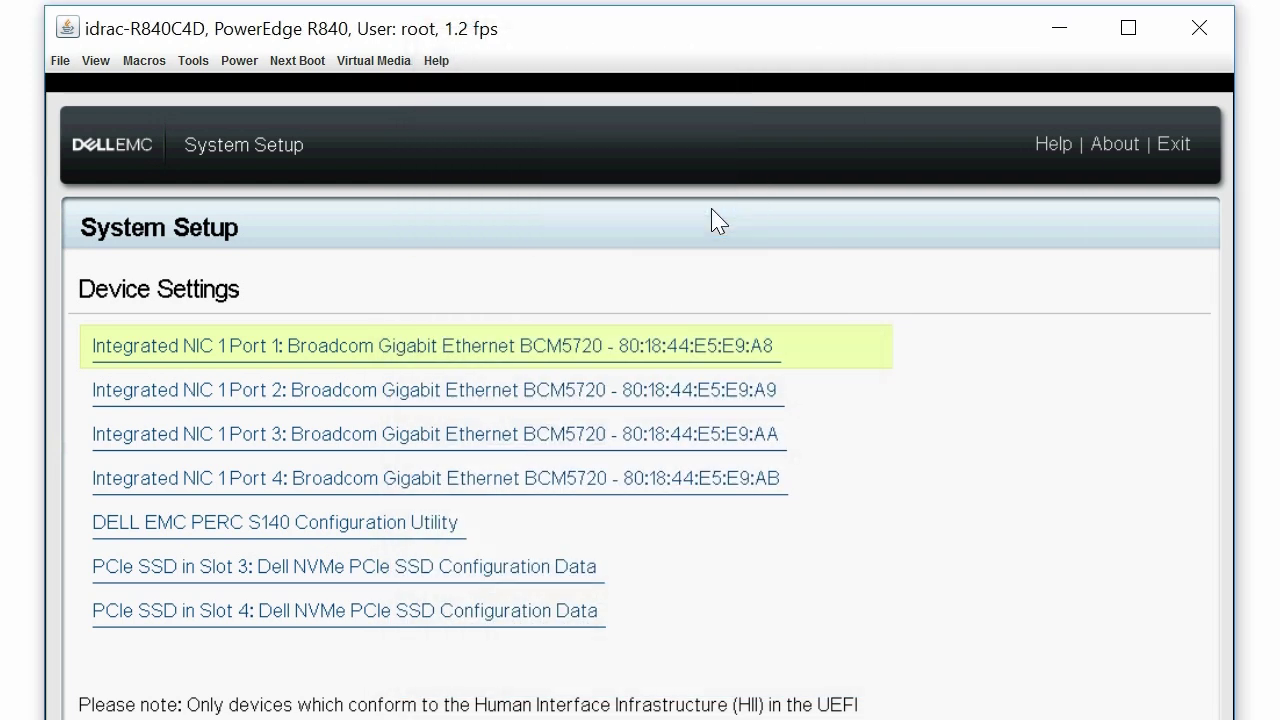
pyautogui.click(392, 62)
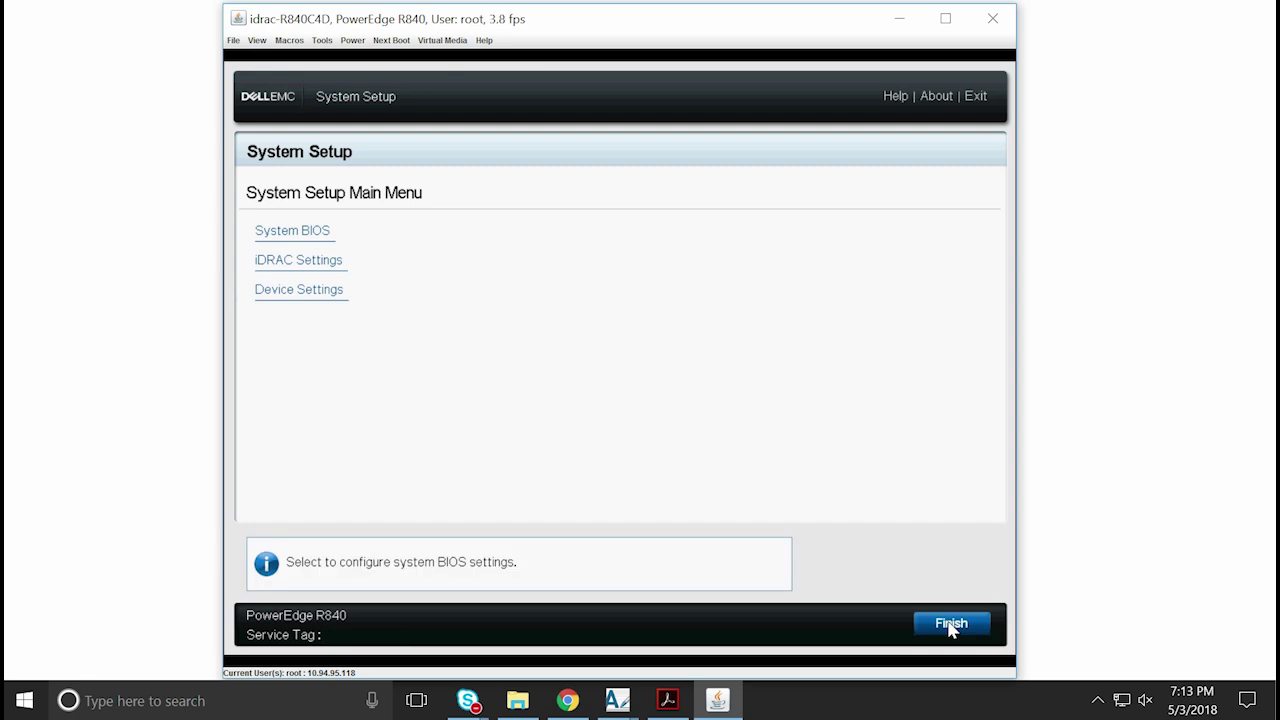
# Exit System Setup with confirmation and boot the server from the mapped Windows CD/DVD.
pyautogui.click(951, 624)
pyautogui.click(611, 432)
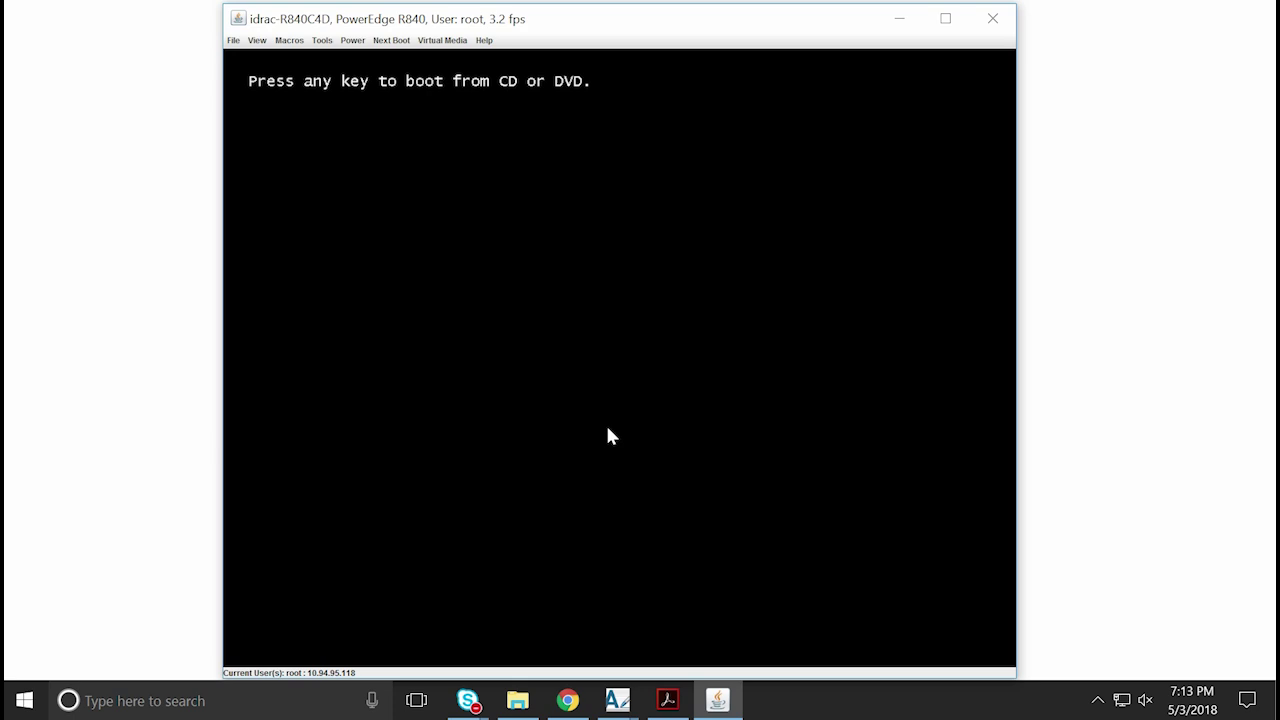
pyautogui.press('Return')
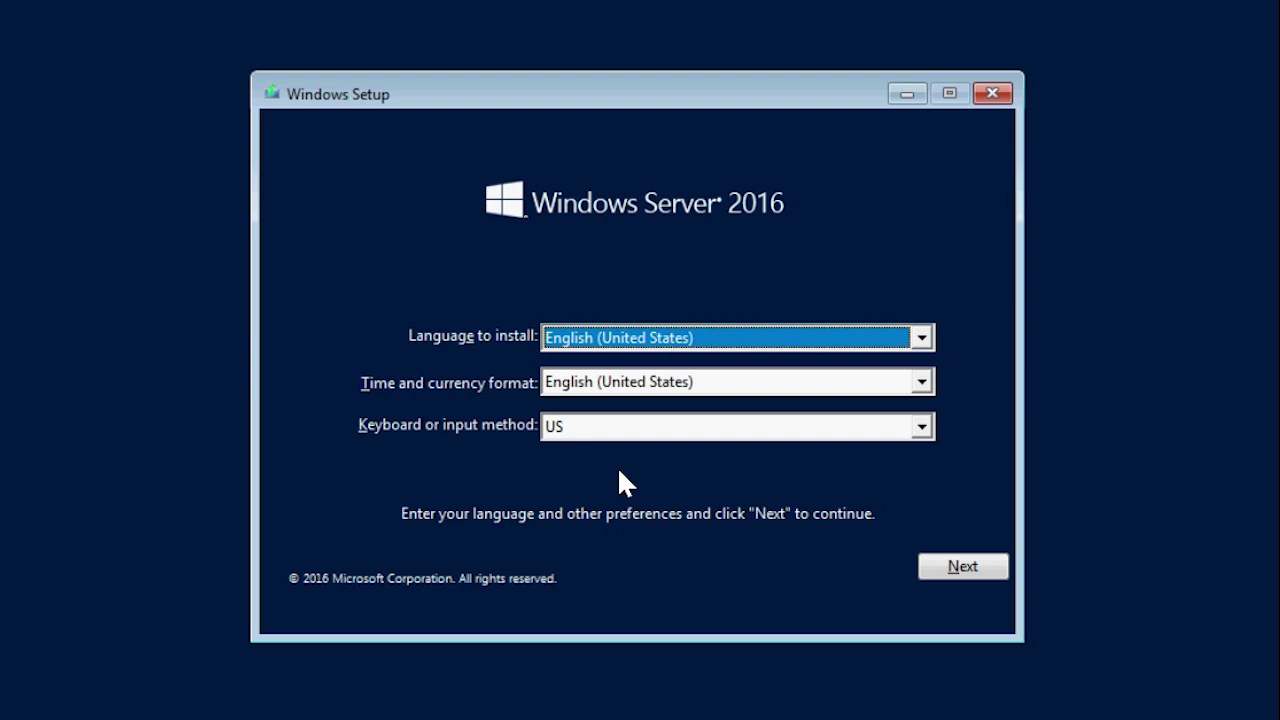
# Start the installation with the default language settings and no product key, choosing Windows Server 2016 Datacenter (Desktop Experience).
pyautogui.click(957, 567)
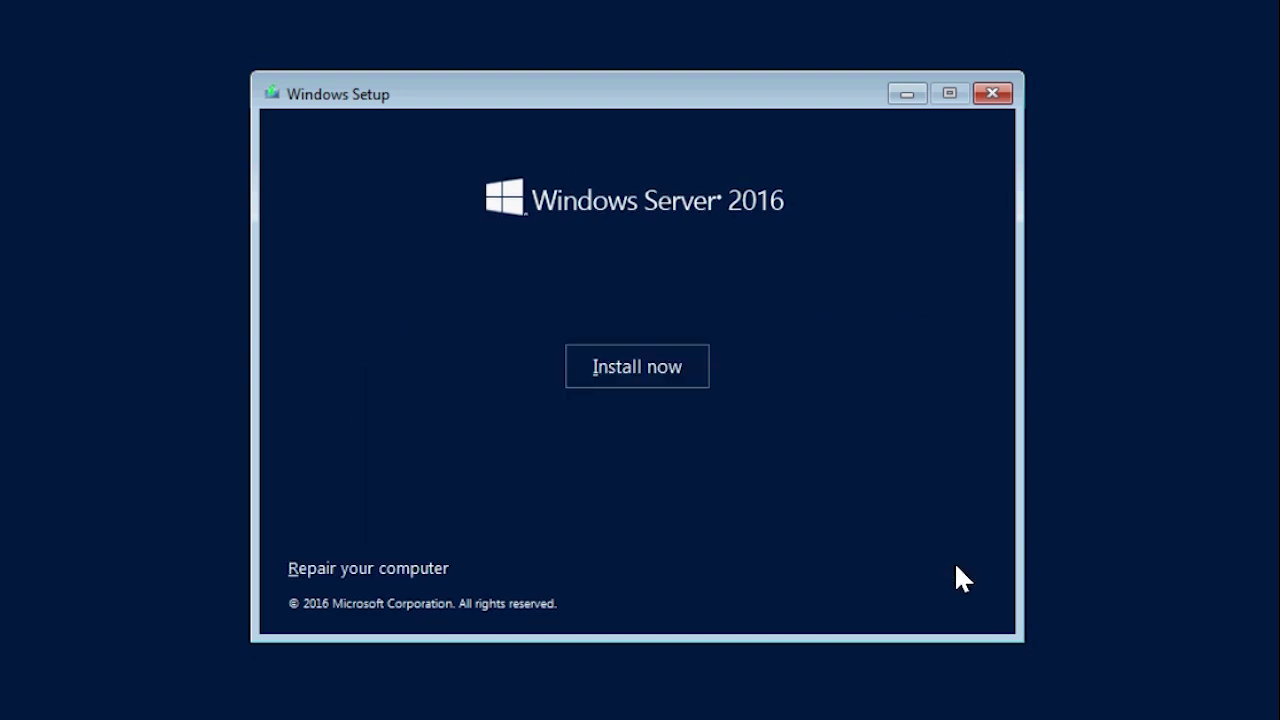
pyautogui.click(654, 366)
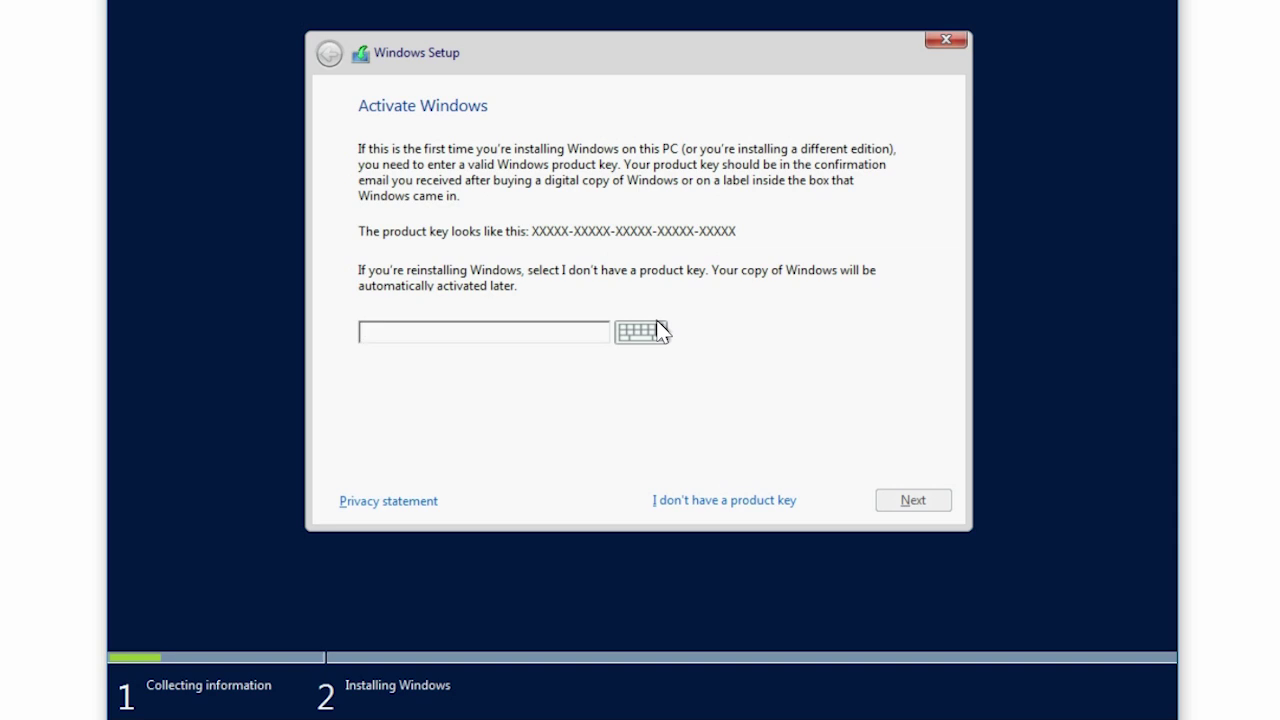
pyautogui.click(695, 500)
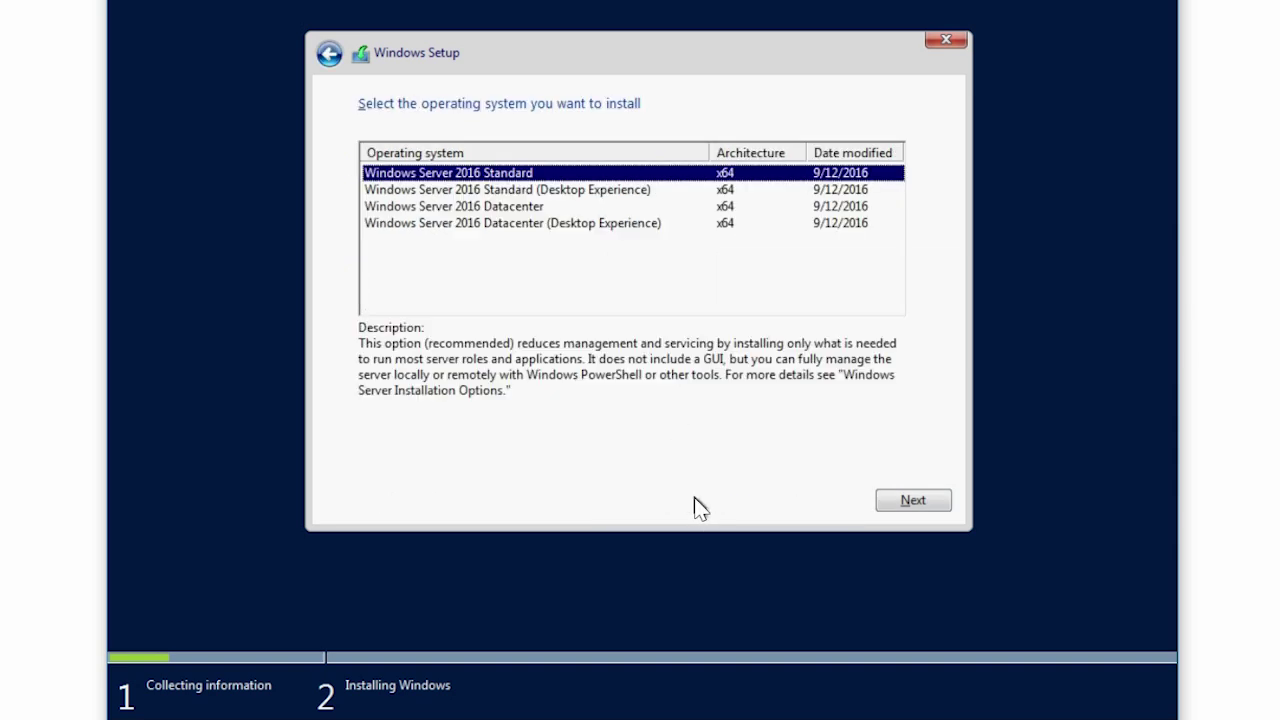
pyautogui.click(564, 226)
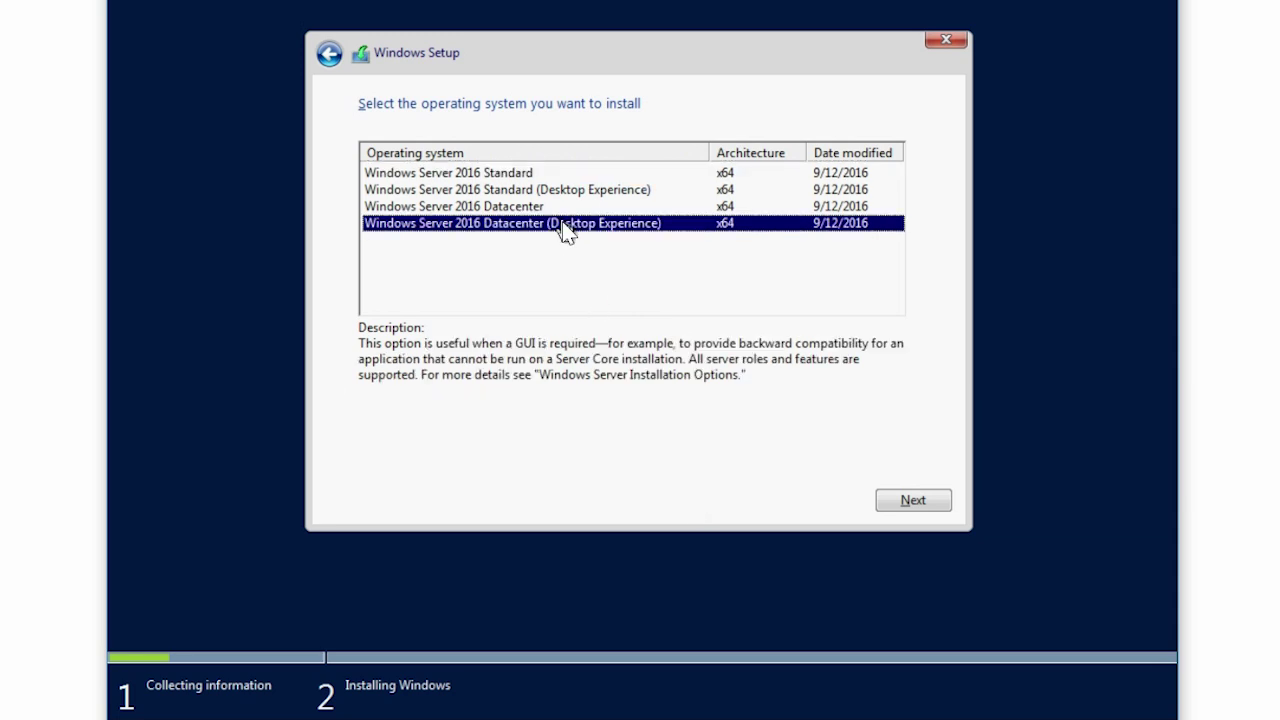
pyautogui.click(900, 501)
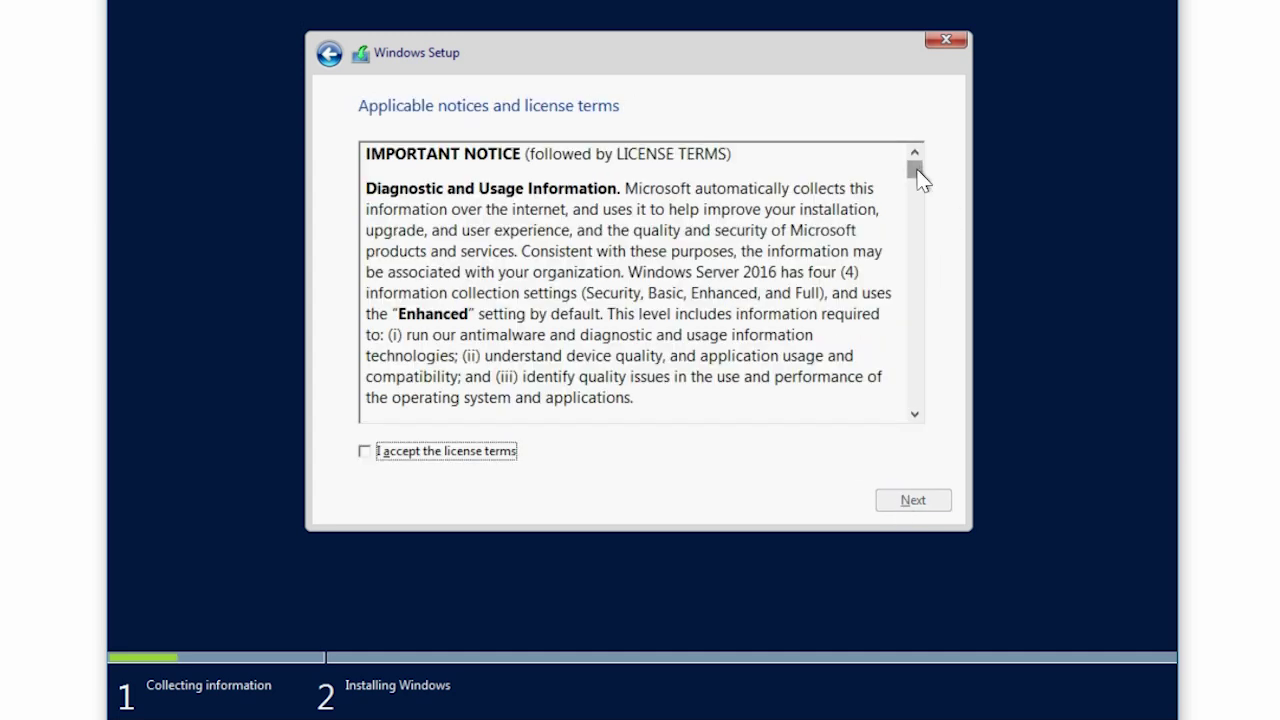
# Read through and accept the license terms, and choose the custom, Windows-only installation type.
pyautogui.moveTo(914, 170); pyautogui.dragTo(917, 429)
pyautogui.click(387, 455)
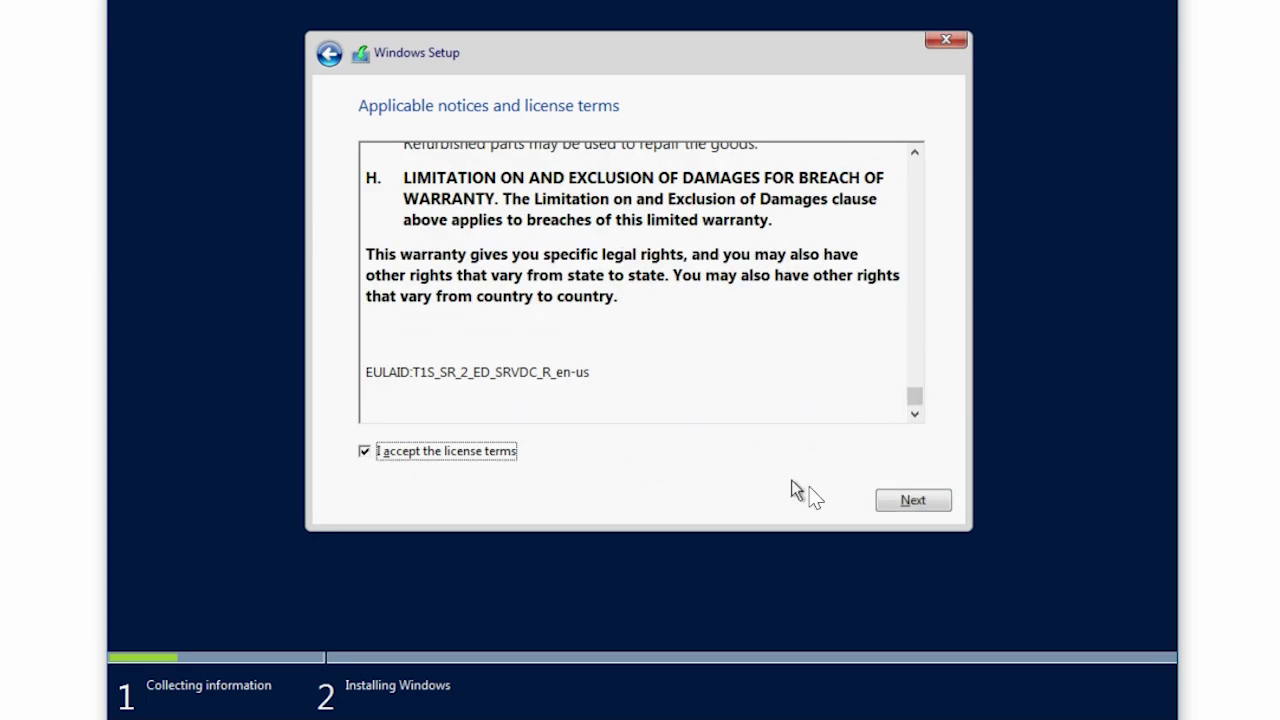
pyautogui.click(897, 499)
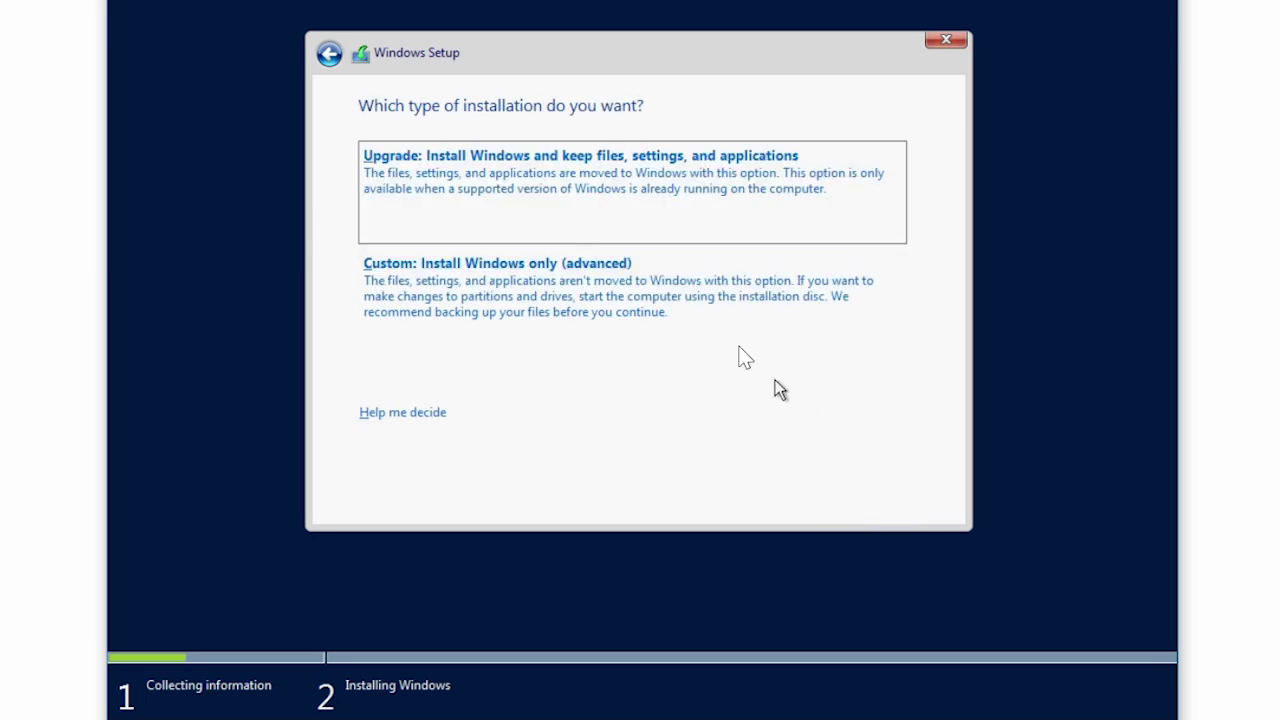
pyautogui.click(684, 320)
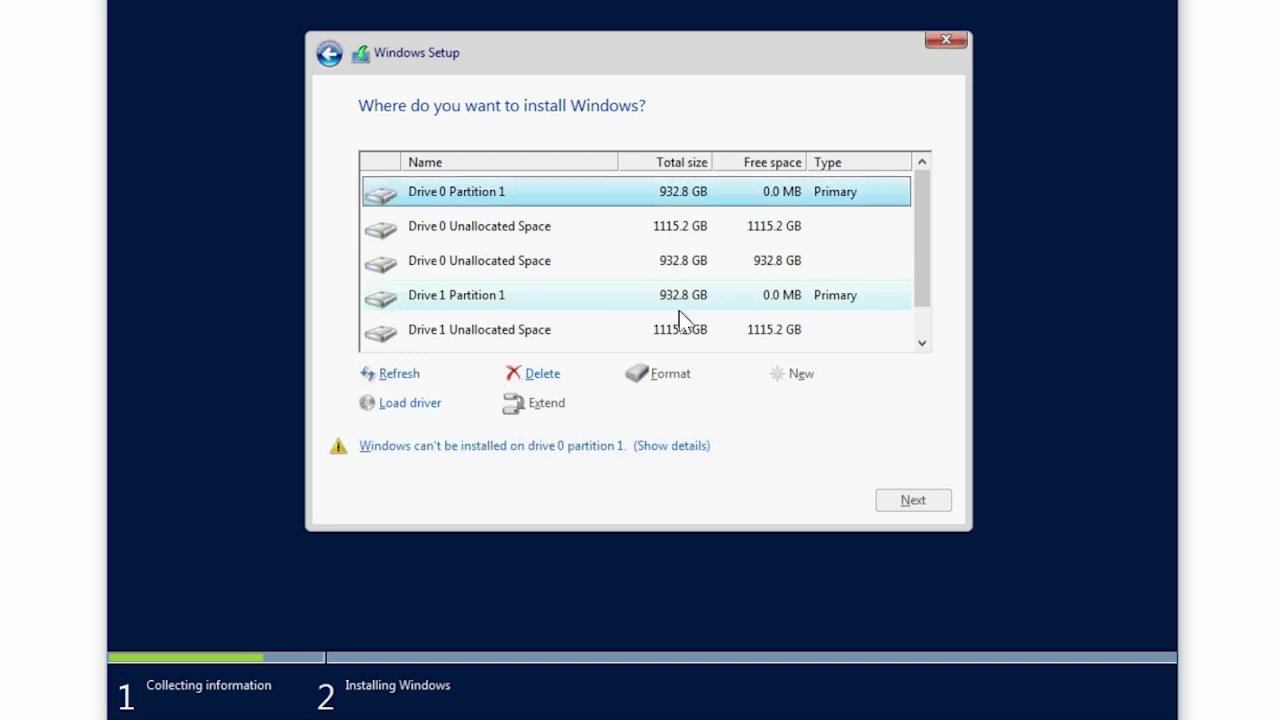
# Load the first Dell EMC PERC S140 Controller driver from the C: drive's Winodws_2016_OS_Driver folder and install Windows on Drive 0 Unallocated Space.
pyautogui.click(417, 404)
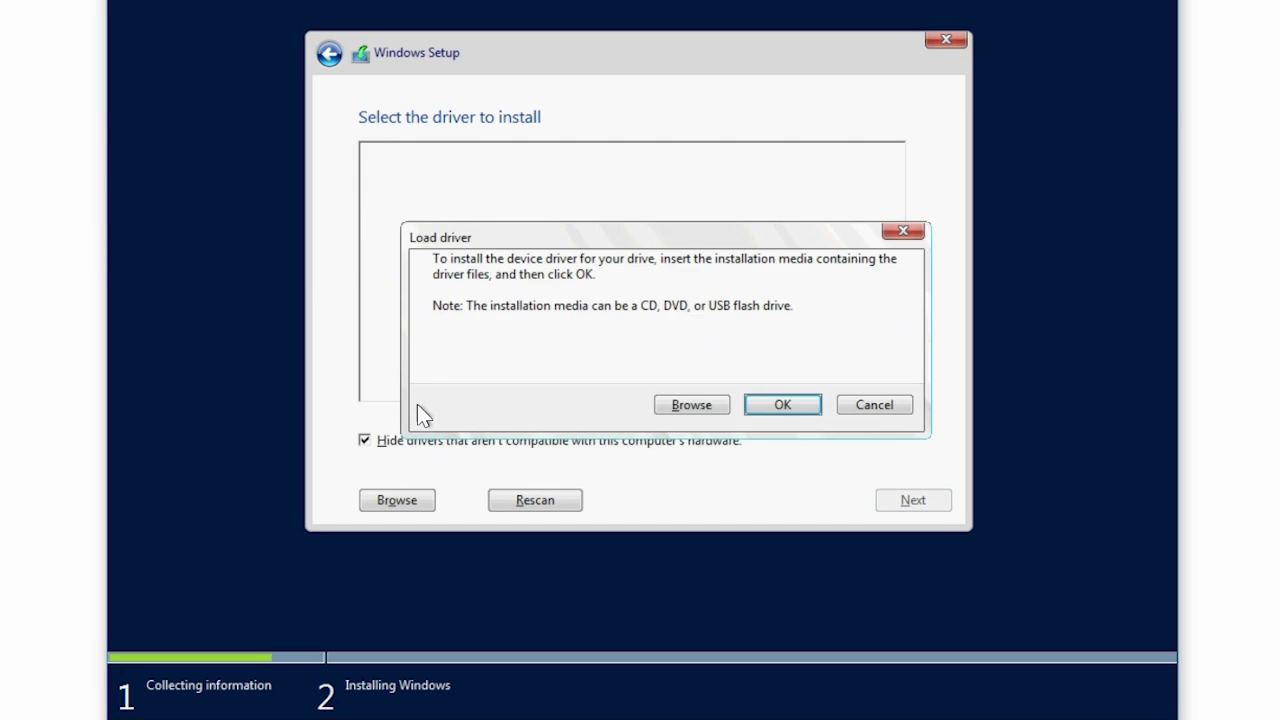
pyautogui.click(697, 407)
pyautogui.click(590, 362)
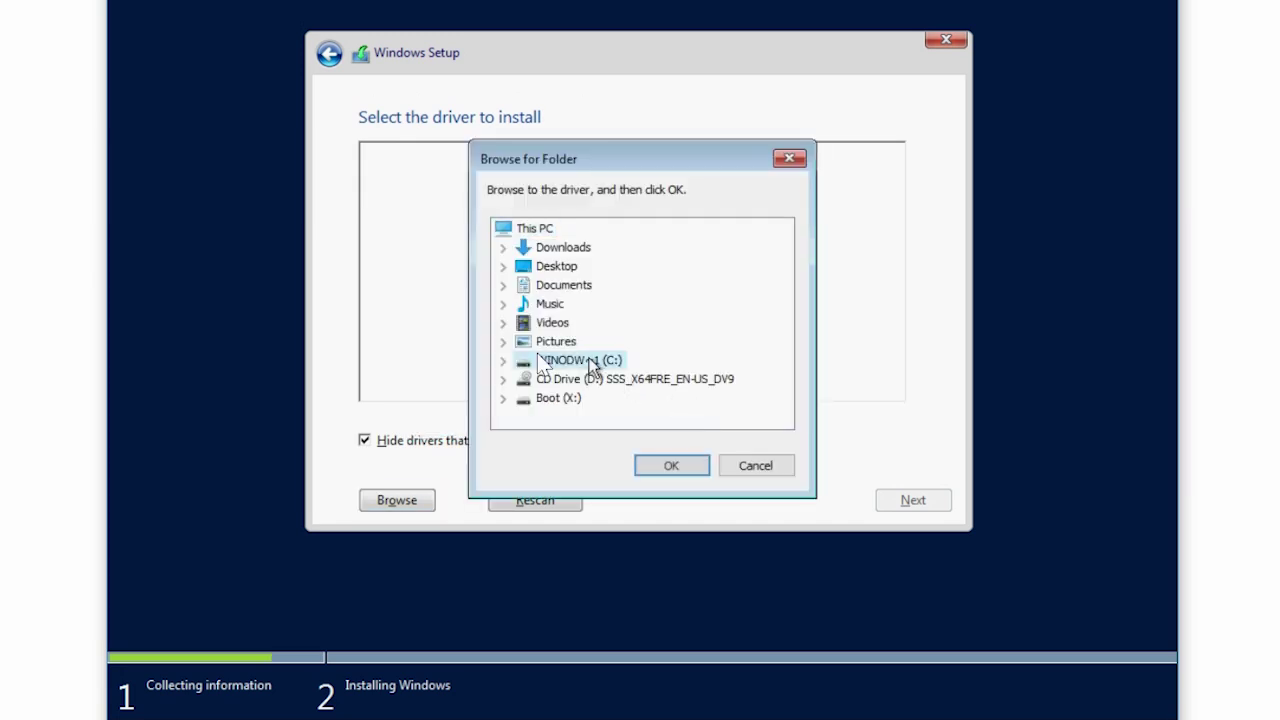
pyautogui.click(503, 360)
pyautogui.click(571, 380)
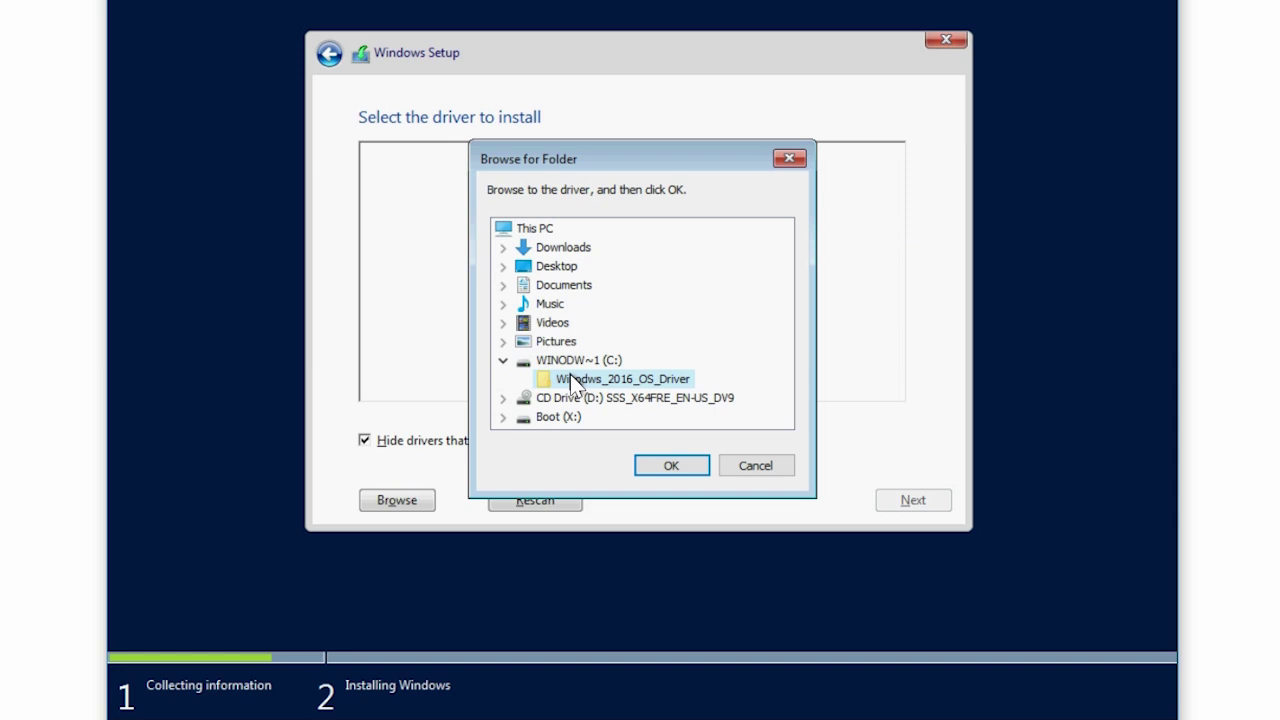
pyautogui.click(662, 466)
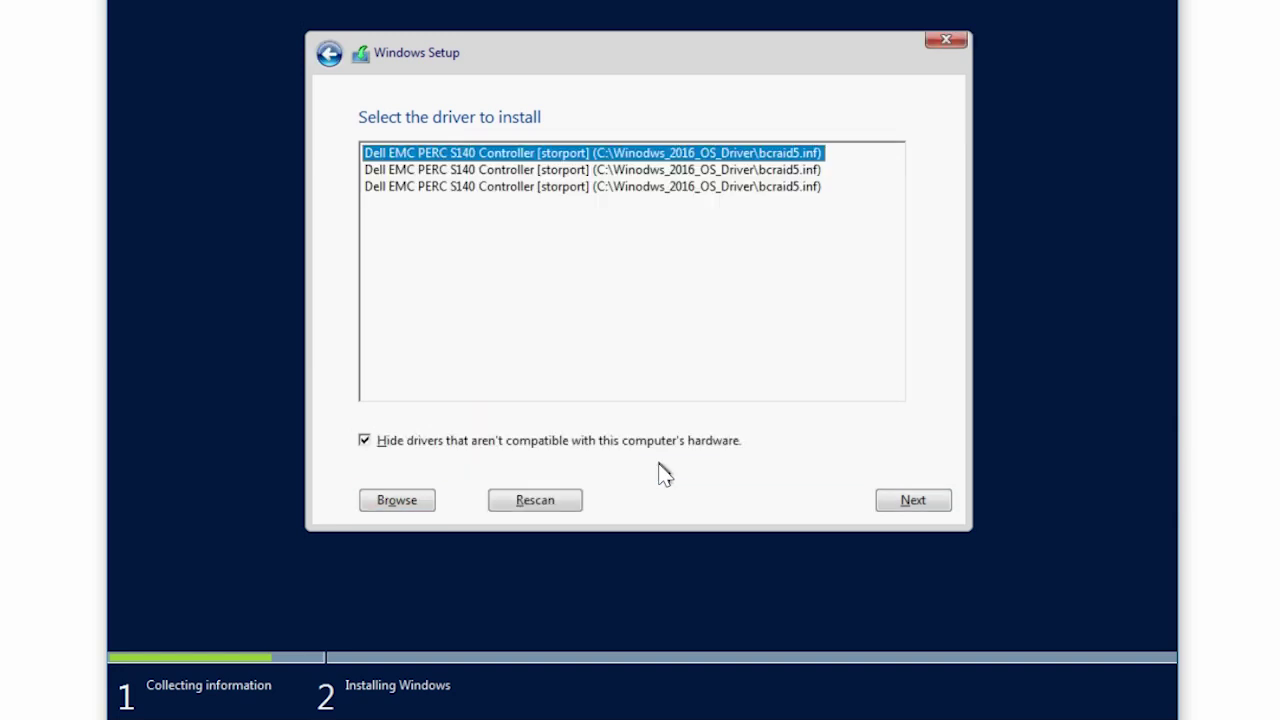
pyautogui.click(906, 502)
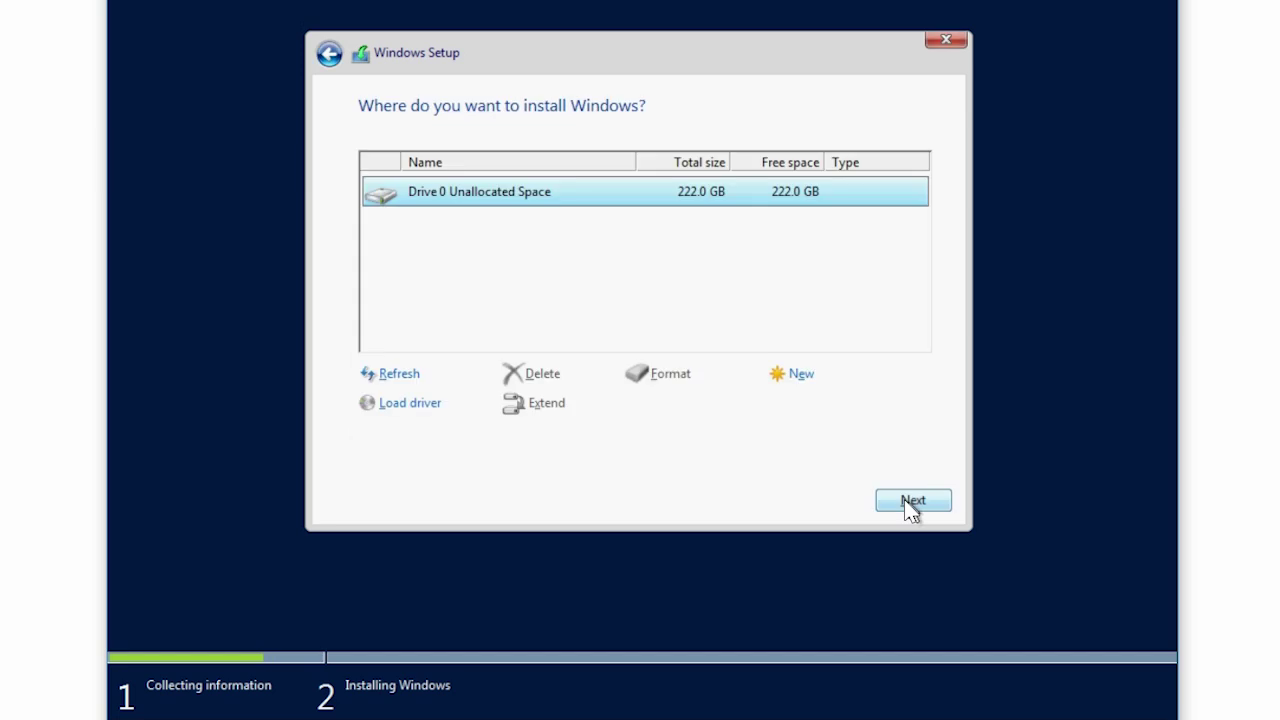
pyautogui.click(911, 501)
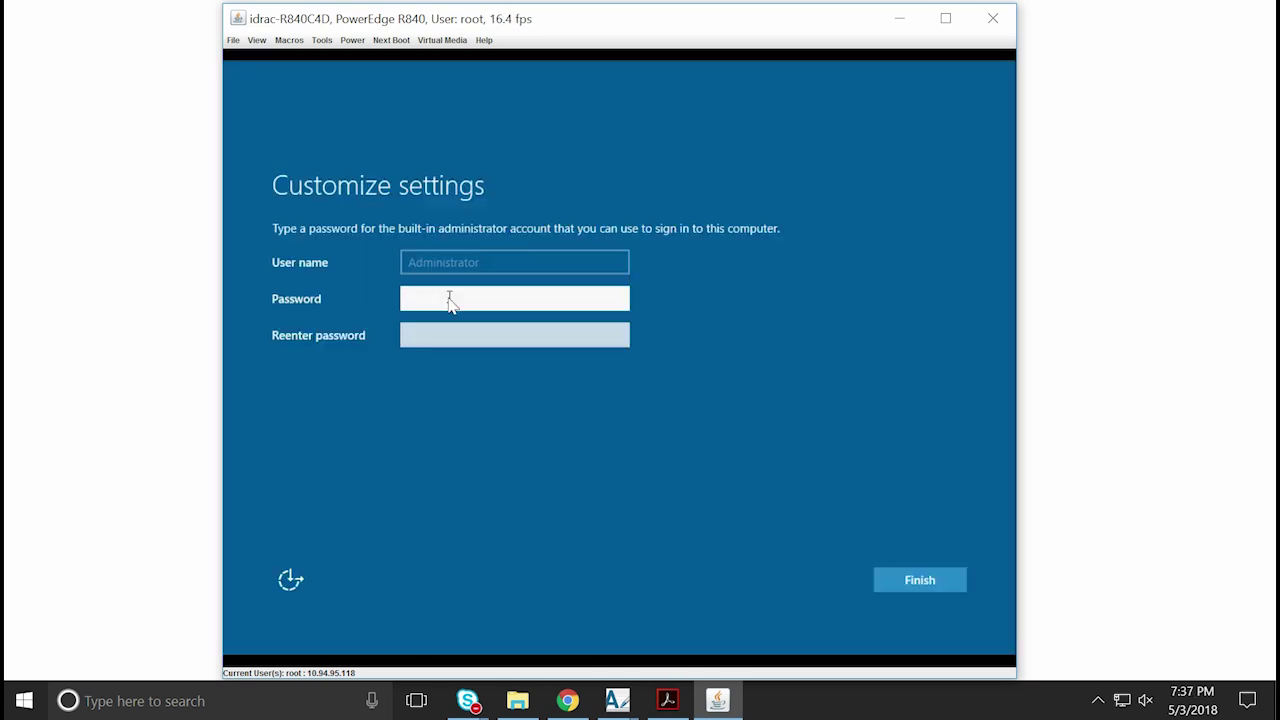
# Enter and re-enter the password for the built-in administrator account and finish customizing the settings.
pyautogui.write('********')
pyautogui.press('Tab')
pyautogui.write('********')
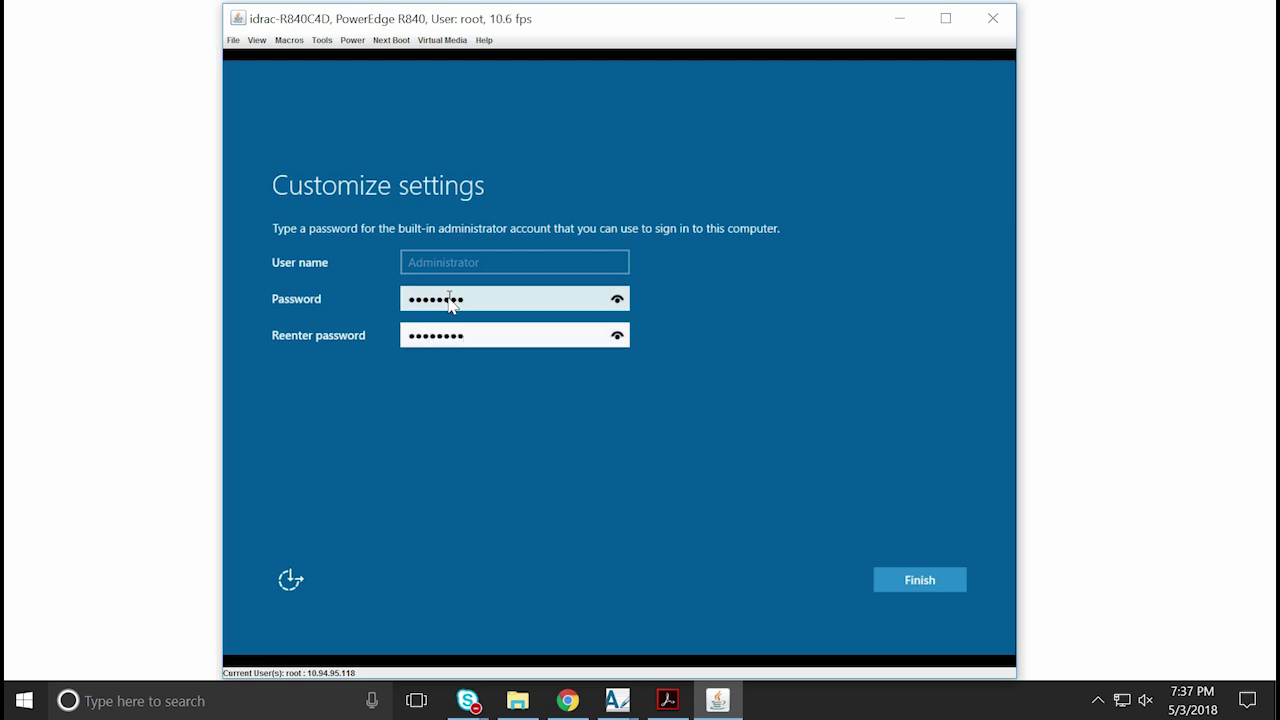
pyautogui.click(900, 580)
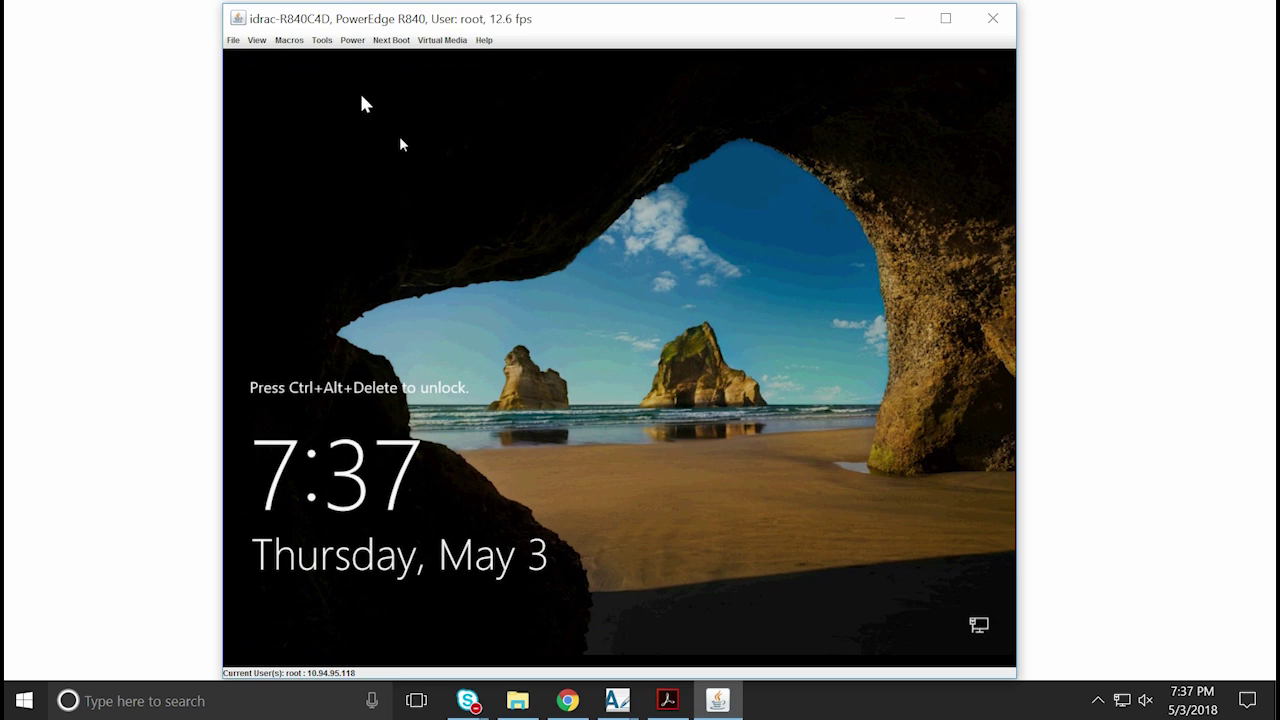
# Unlock the server by sending Ctrl+Alt+Delete through the console and sign in with the Administrator account password.
pyautogui.click(289, 40)
pyautogui.click(294, 56)
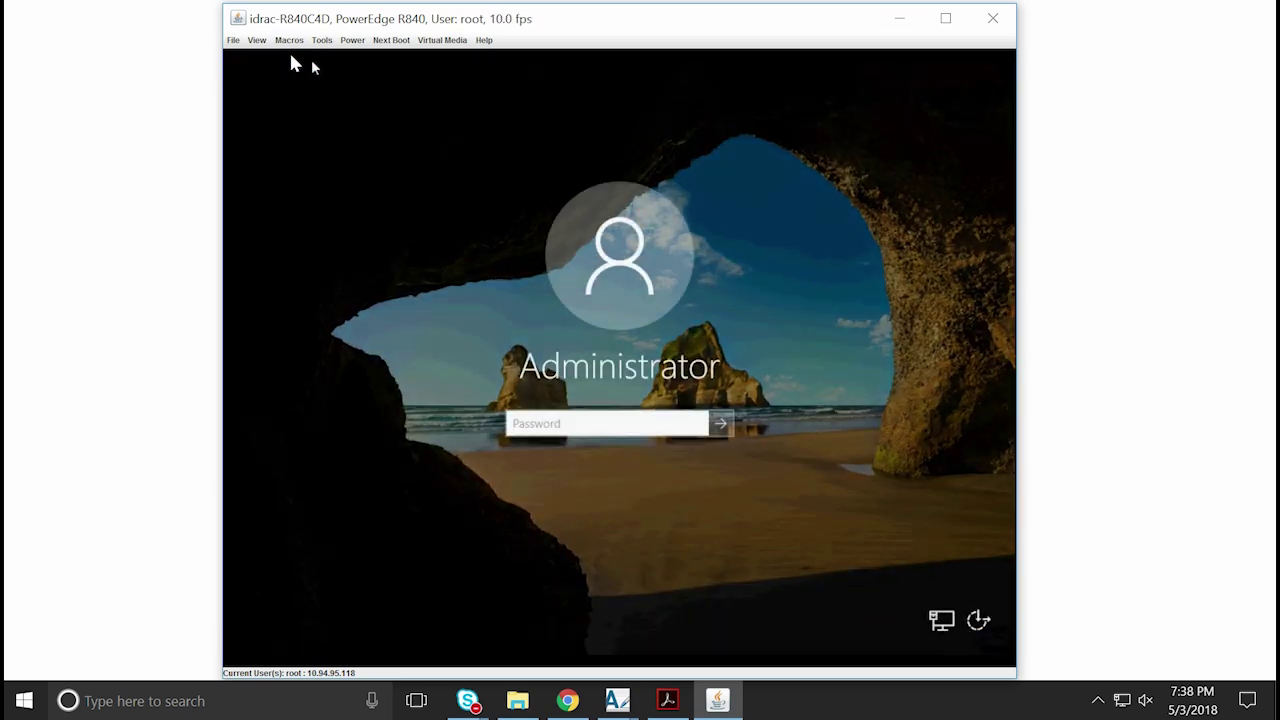
pyautogui.click(522, 423)
pyautogui.write('•••••••')
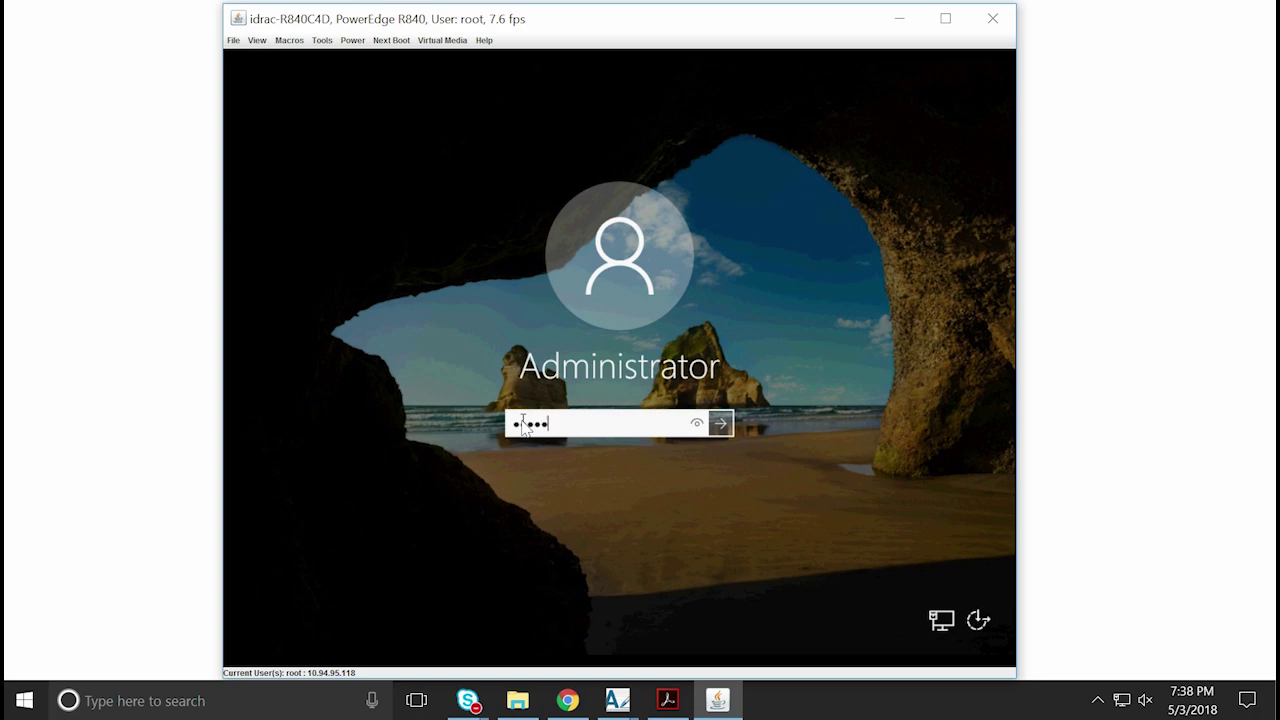
pyautogui.click(720, 423)
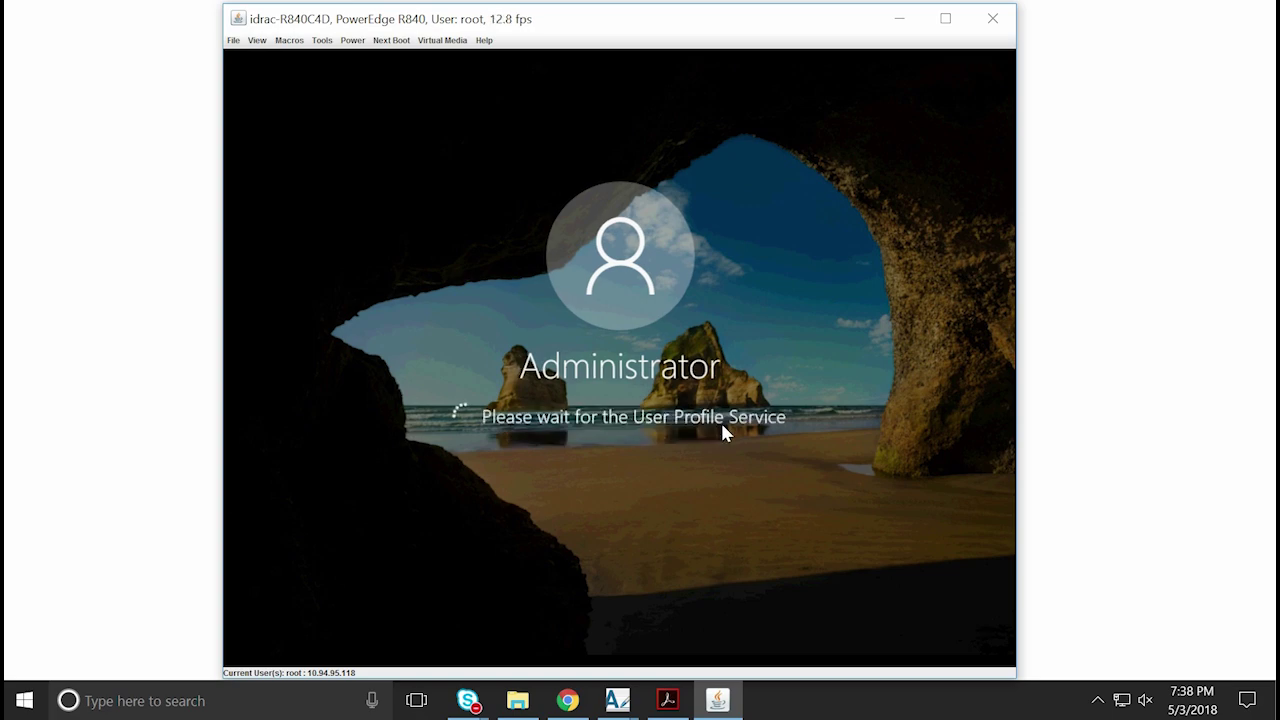